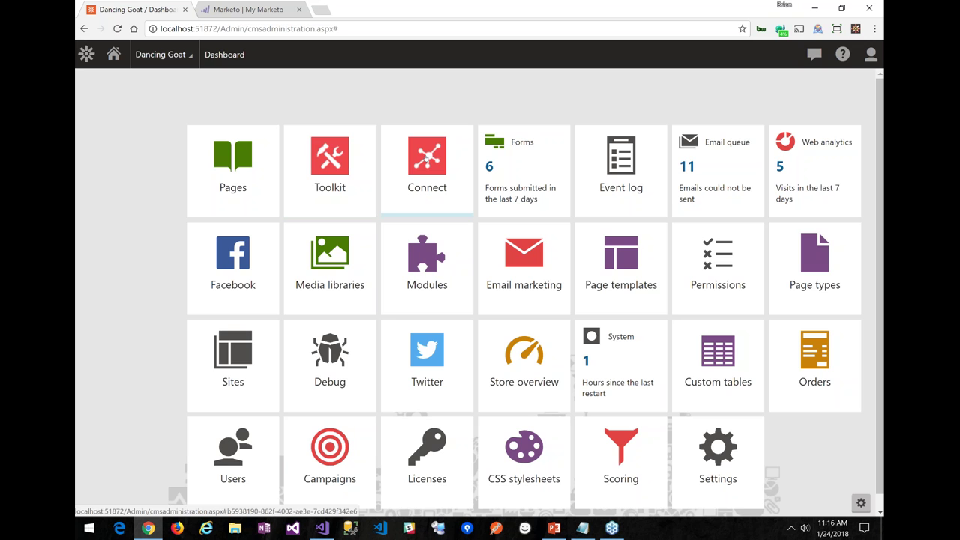
Open the Connect app's Connectors list showing Marketo Sandbox, Zoho Sandbox and Zoho Production
left_click(427, 156)
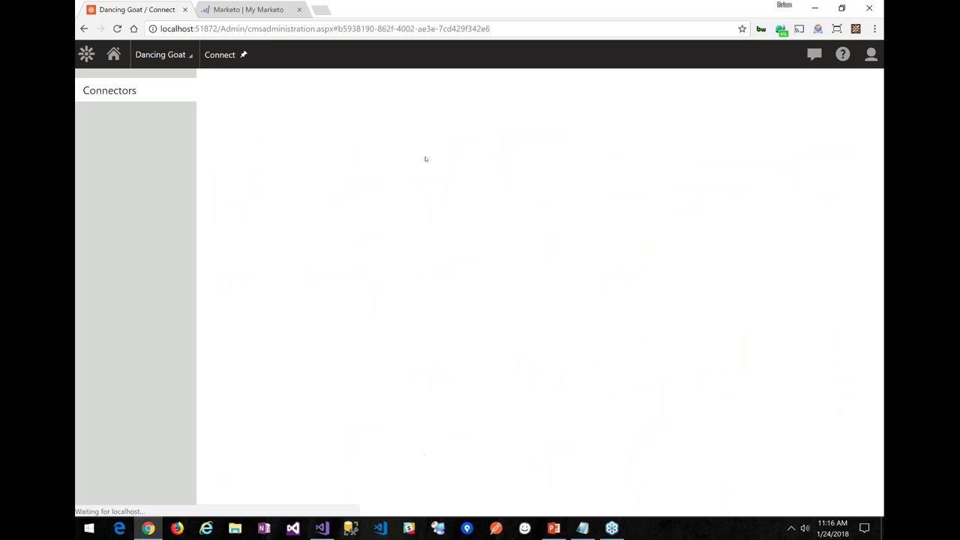
left_click(86, 54)
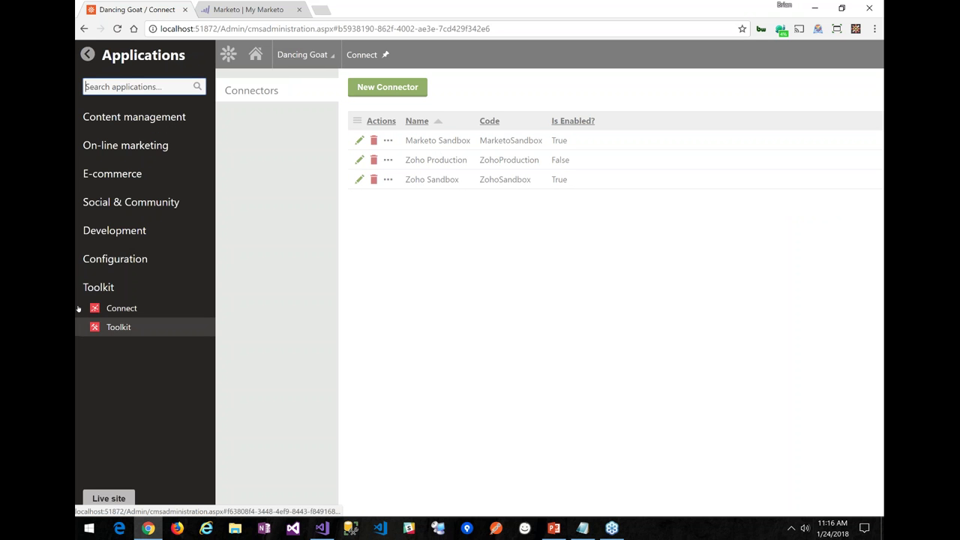
left_click(150, 308)
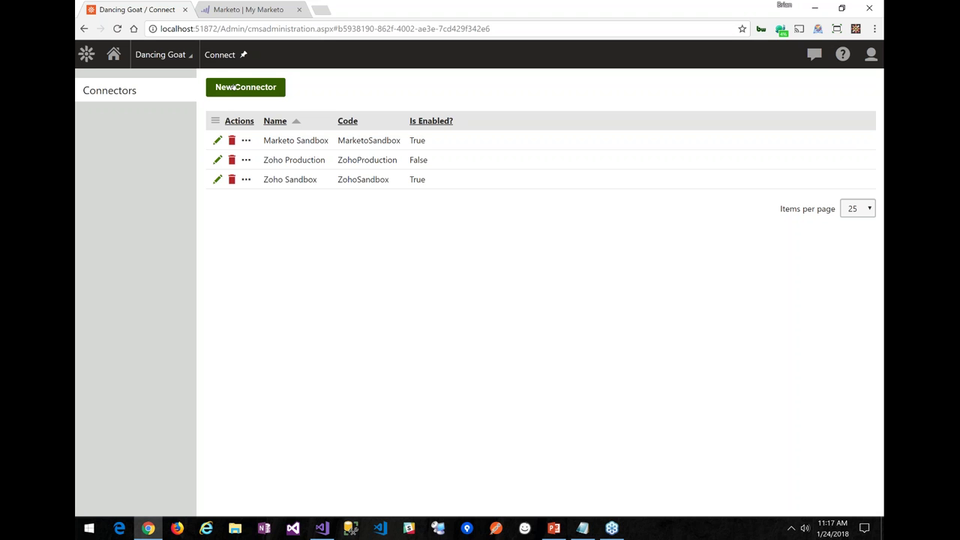
Create and save a new Marketo-type connector named 'Marketo Webinar Test'
left_click(234, 87)
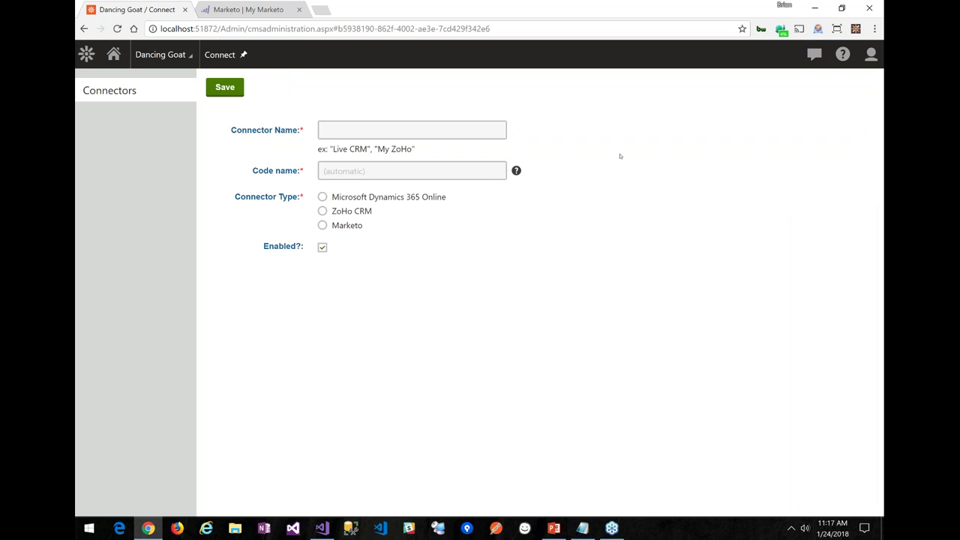
left_click(492, 130)
type("Ma")
key("BackSpace")
type("arketo W")
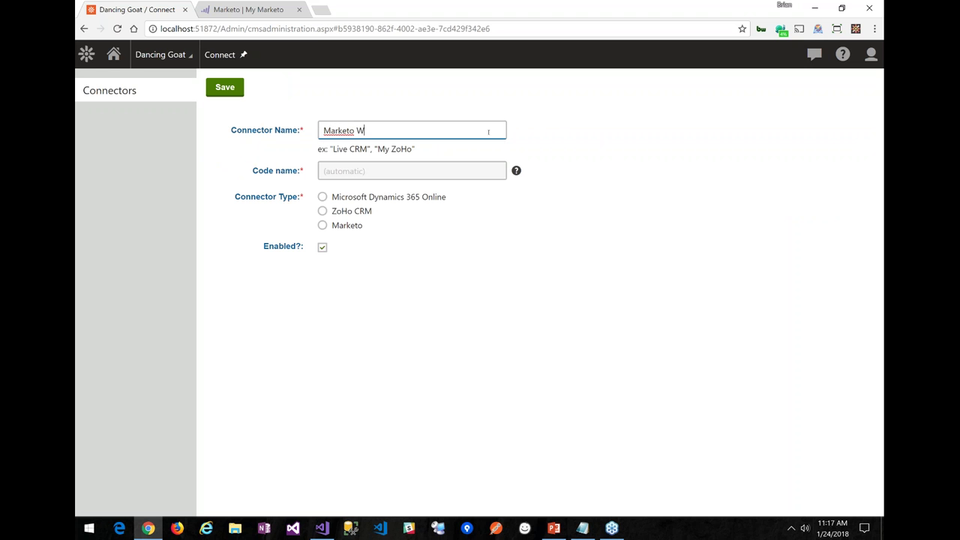
type("ebinar TEst")
key("BackSpace")
key("BackSpace")
key("BackSpace")
type("est")
left_click(340, 226)
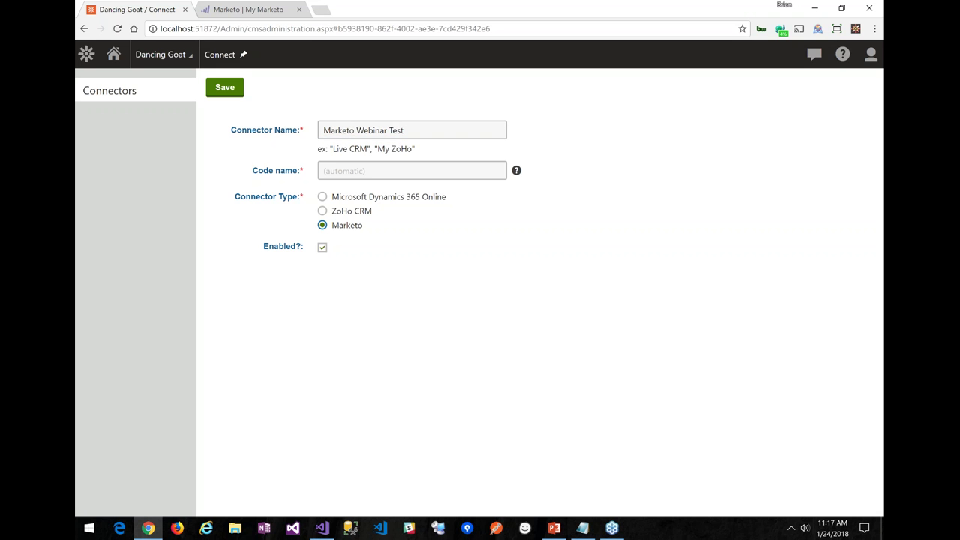
left_click(225, 88)
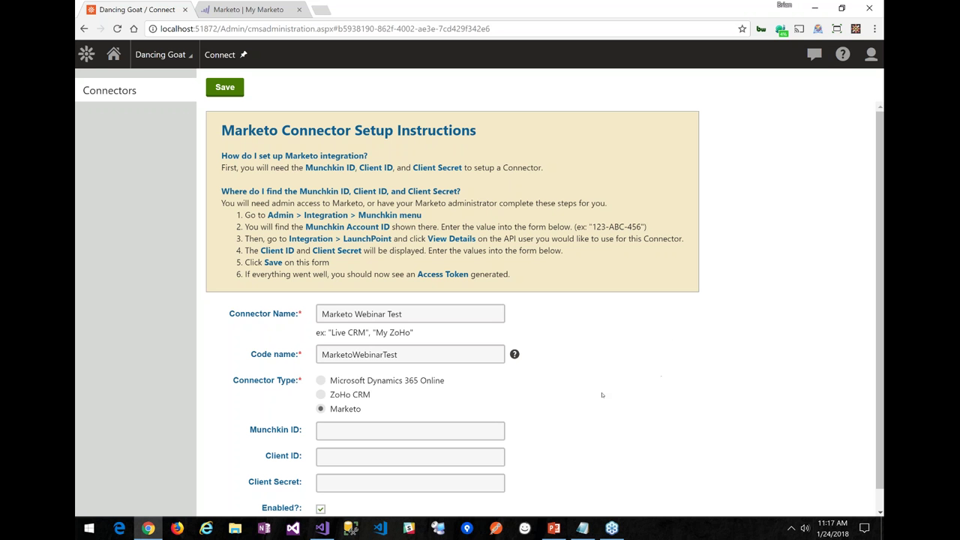
Copy the Munchkin ID from the notes into the connector's Munchkin ID field
left_click(583, 528)
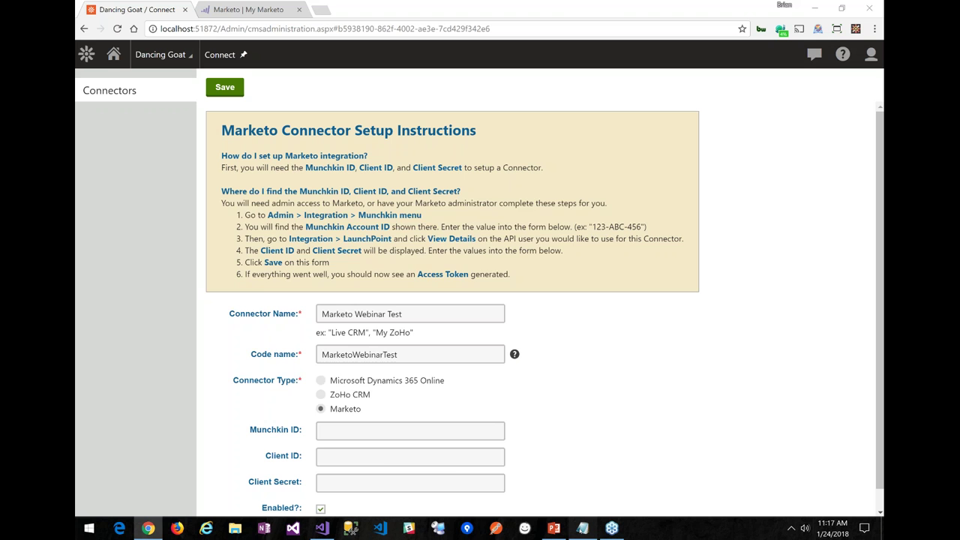
left_click_drag(476, 329, 363, 329)
key("ctrl+c")
left_click(694, 327)
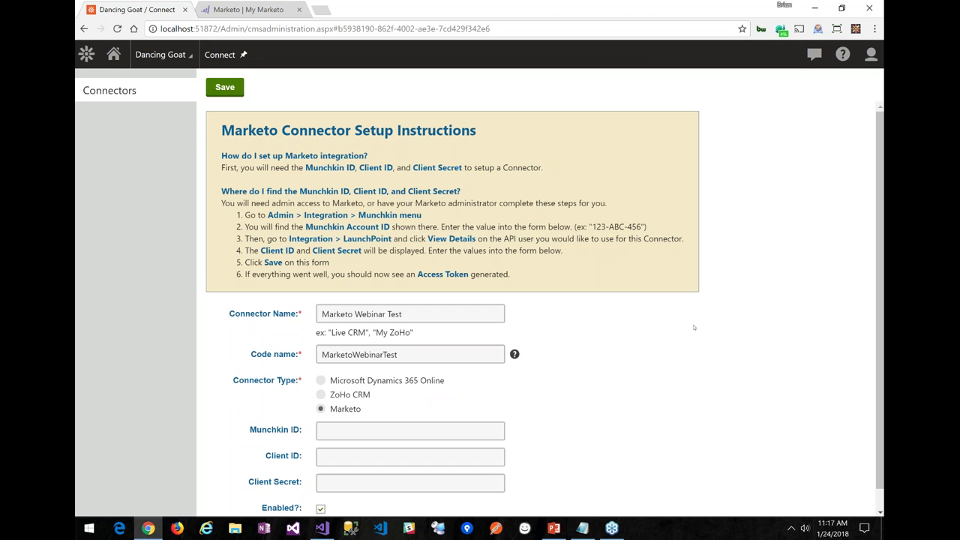
left_click(370, 431)
key("ctrl+v")
Copy the Client ID from the notes into the Client ID field
key("alt+Tab")
left_click_drag(342, 240, 661, 239)
key("ctrl+c")
left_click(754, 325)
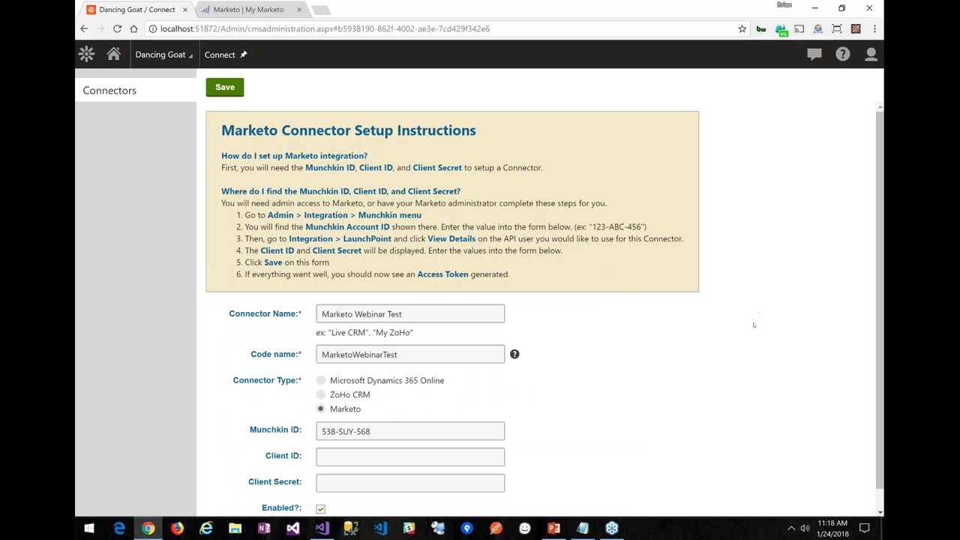
left_click(366, 455)
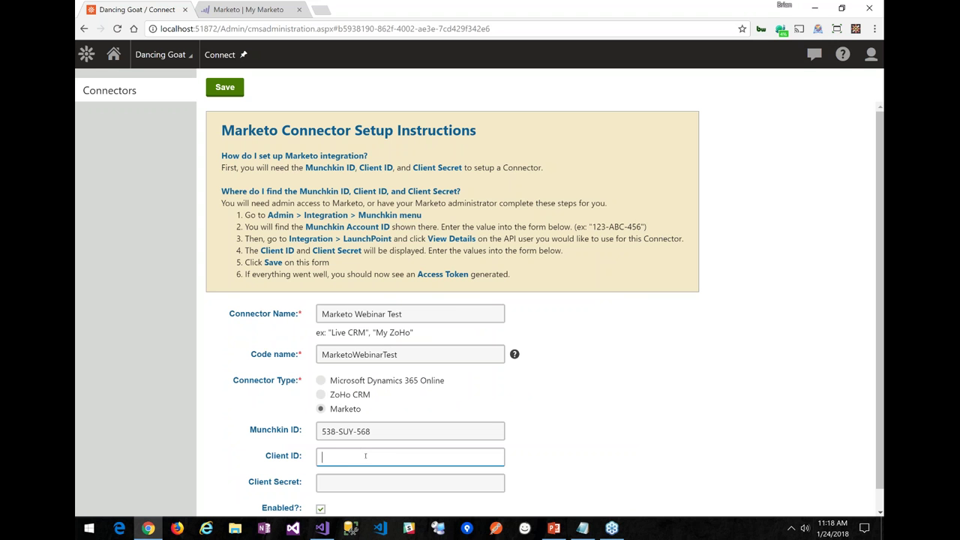
key("ctrl+v")
Paste the Client Secret from the notes and save the connector credentials
key("alt+Tab")
left_click_drag(284, 285, 760, 298)
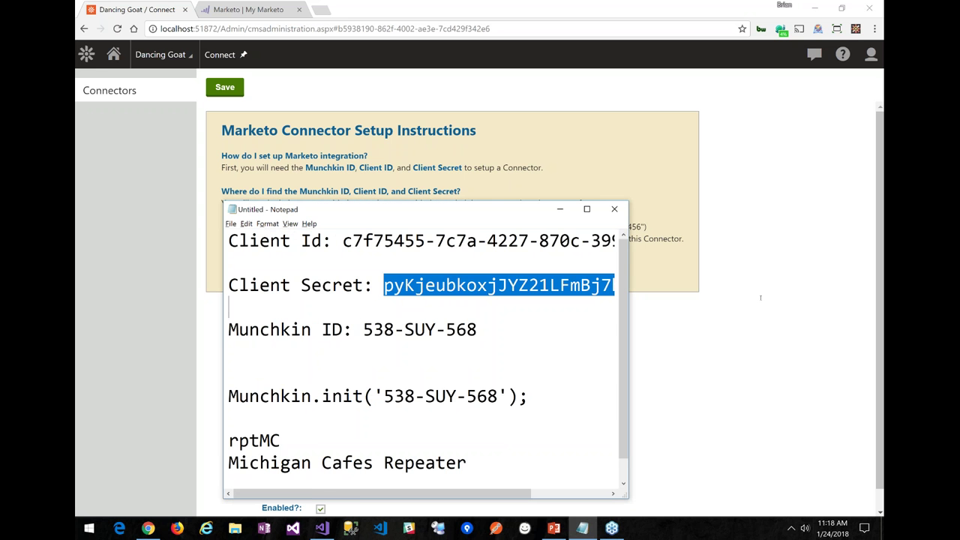
key("ctrl+c")
key("alt+Tab")
key("Tab")
key("ctrl+v")
left_click(603, 430)
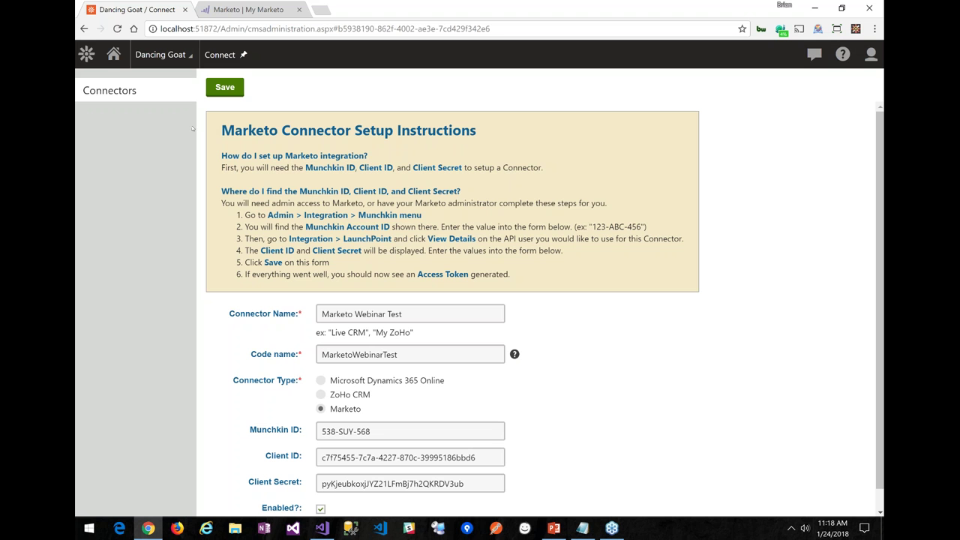
left_click(224, 87)
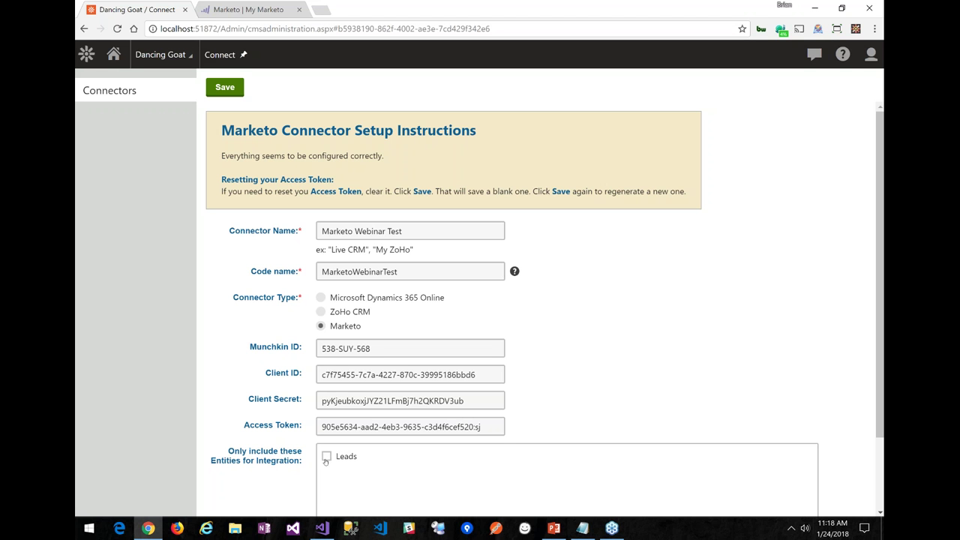
Include only Leads for integration, save, and go back to the Connectors list
left_click(327, 457)
left_click(229, 90)
left_click(132, 91)
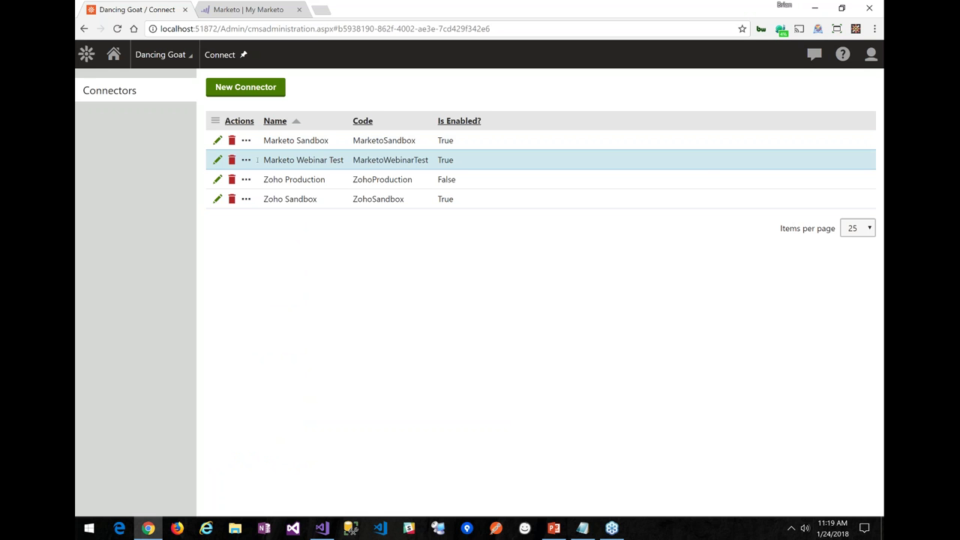
Open the Marketo page under Settings > Connect
left_click(86, 59)
type("sett")
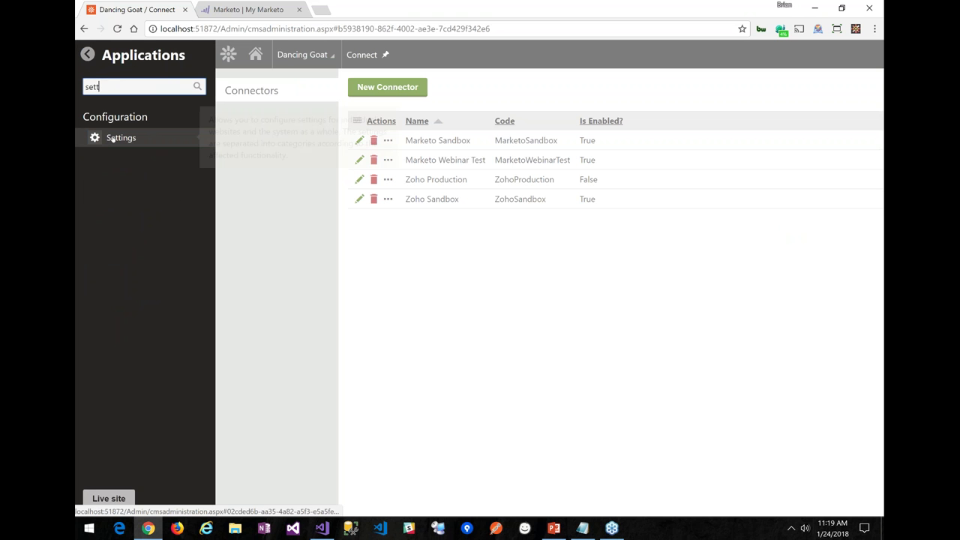
left_click(111, 138)
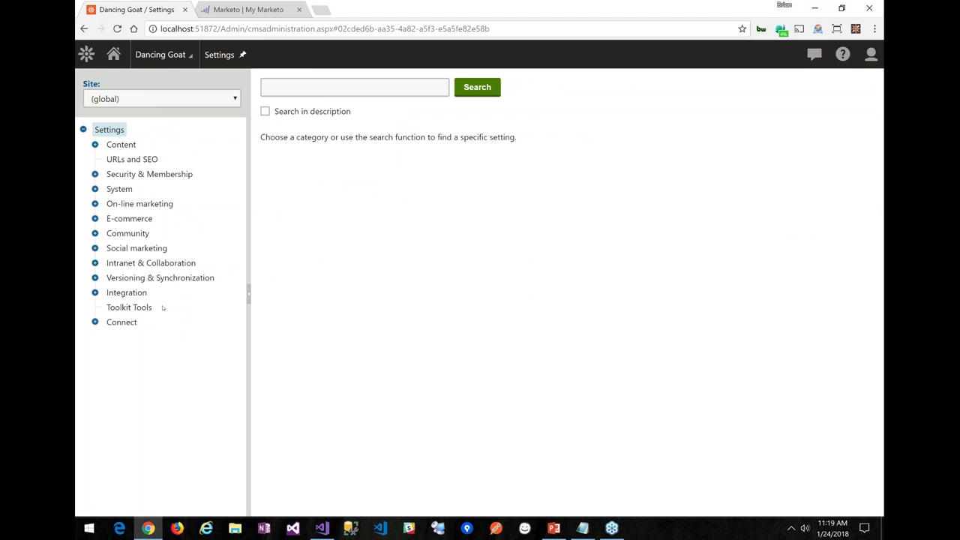
left_click(95, 322)
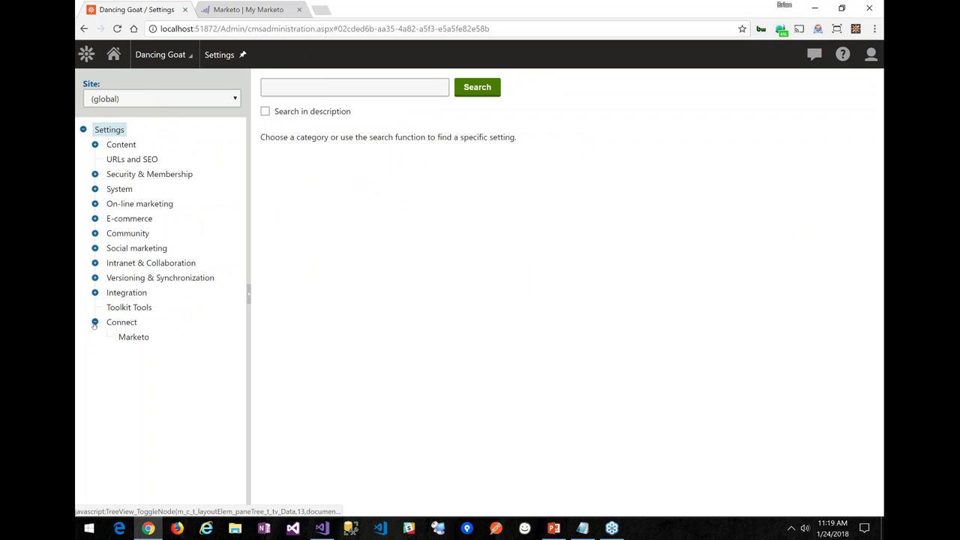
left_click(132, 337)
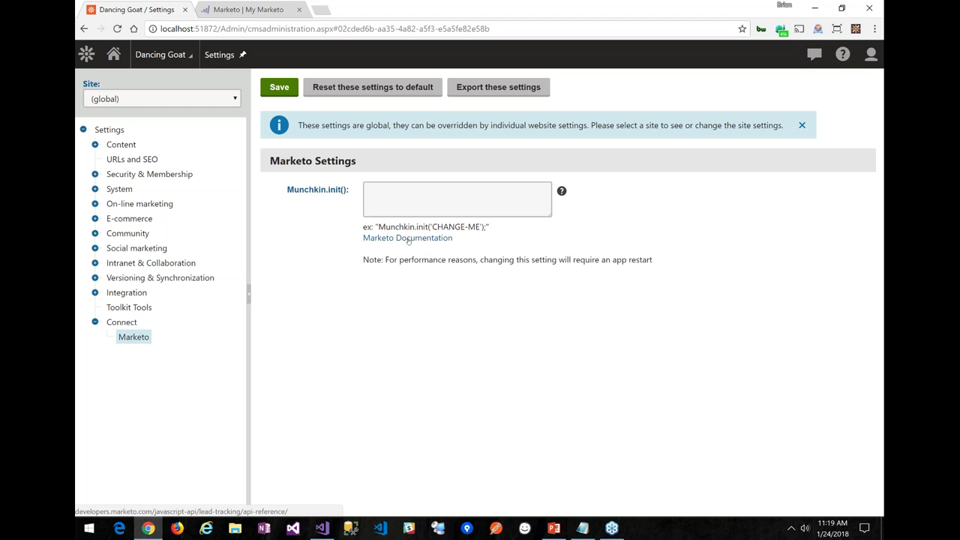
Paste the account's Munchkin.init line into the Munchkin.init() setting and save
left_click(408, 240)
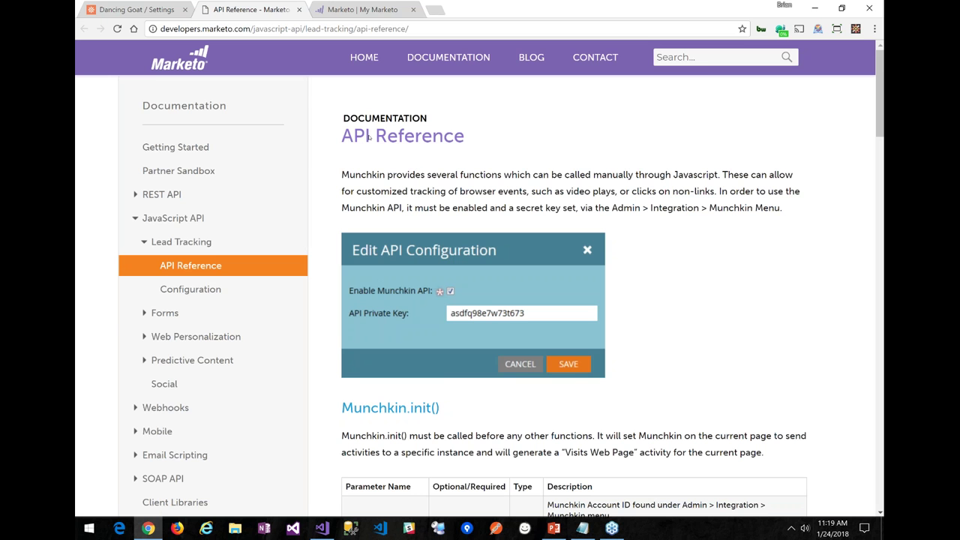
left_click(135, 9)
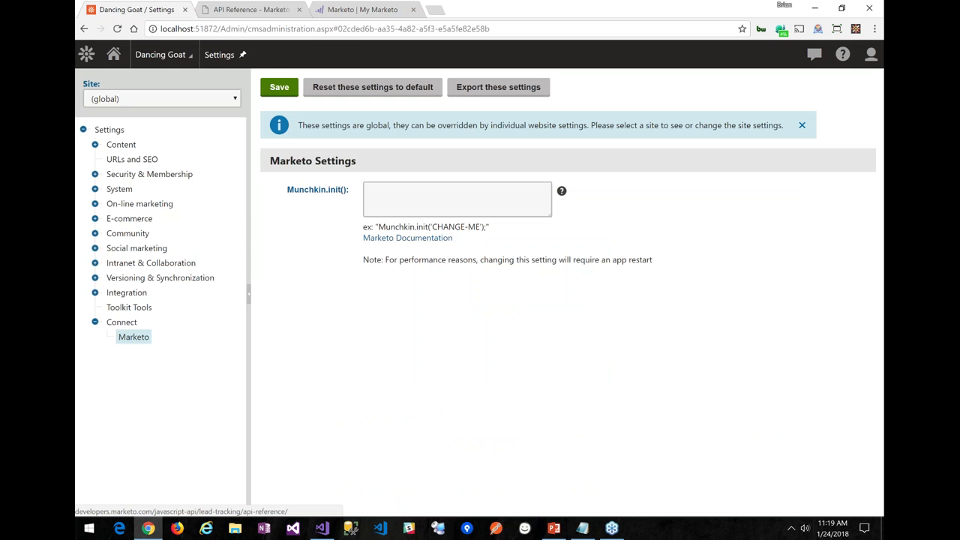
key("alt+Tab")
left_click_drag(529, 395, 228, 396)
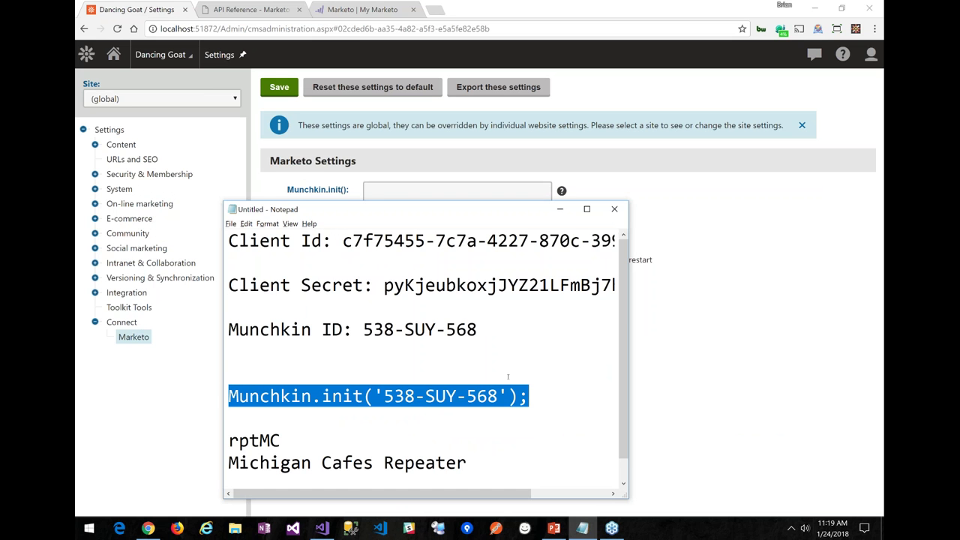
key("alt+Tab")
left_click(452, 195)
key("ctrl+v")
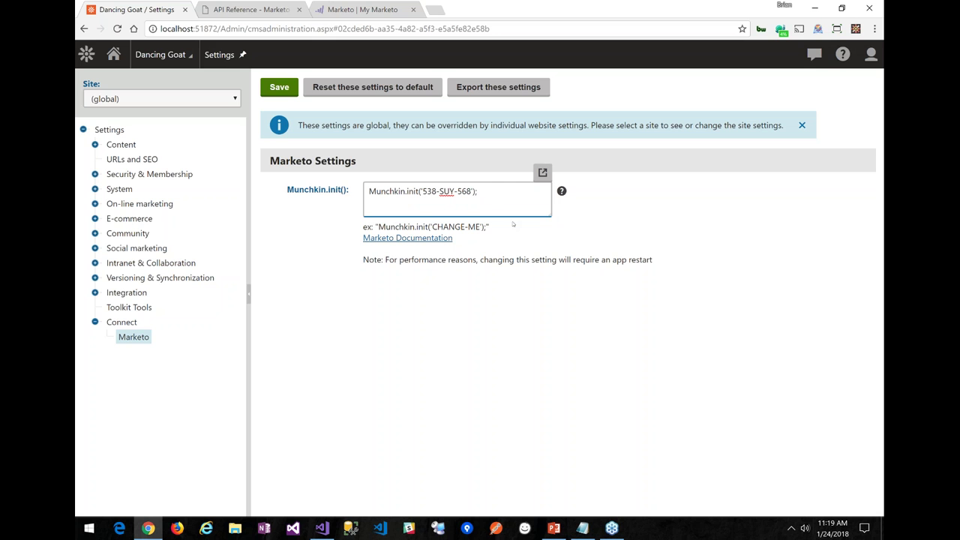
left_click(279, 88)
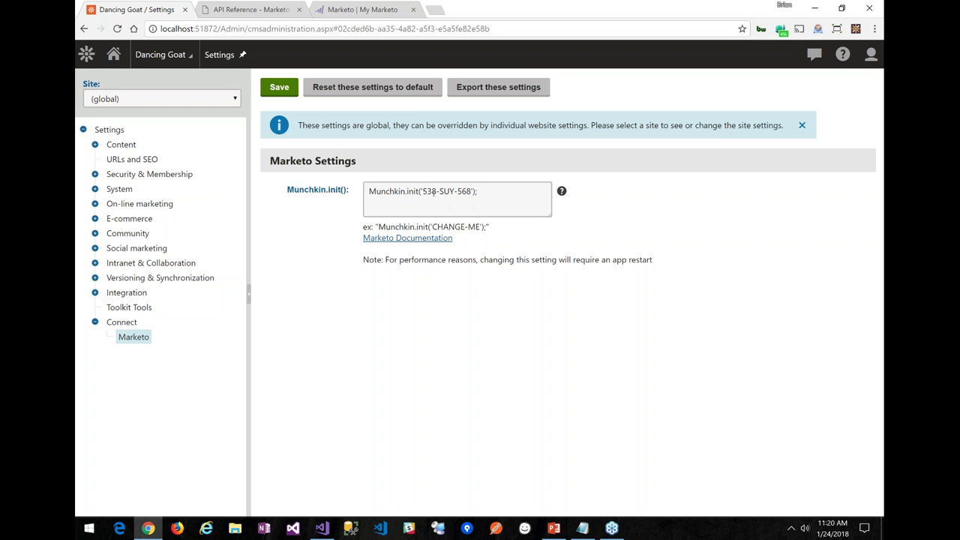
Restart the application from the System app, then return to the Dashboard
left_click(87, 54)
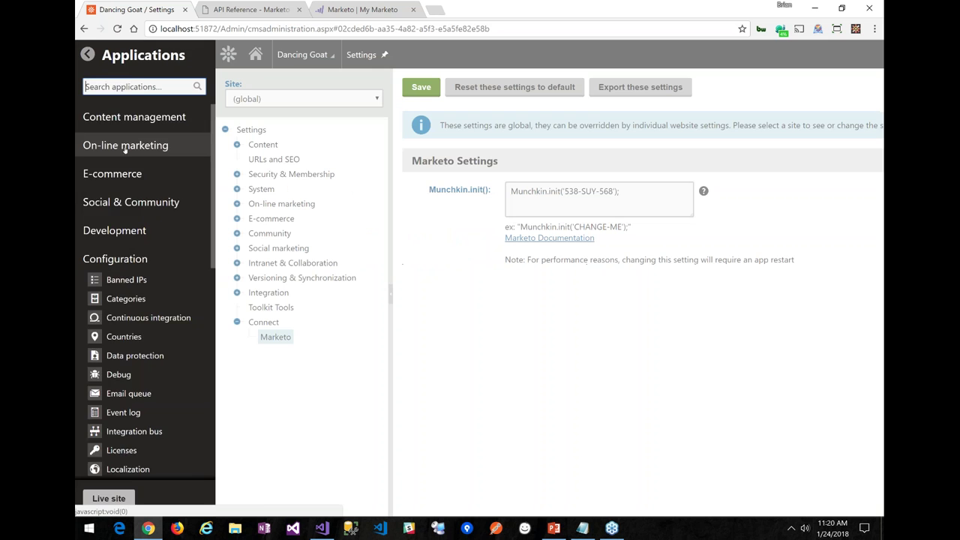
type("sys")
key("Return")
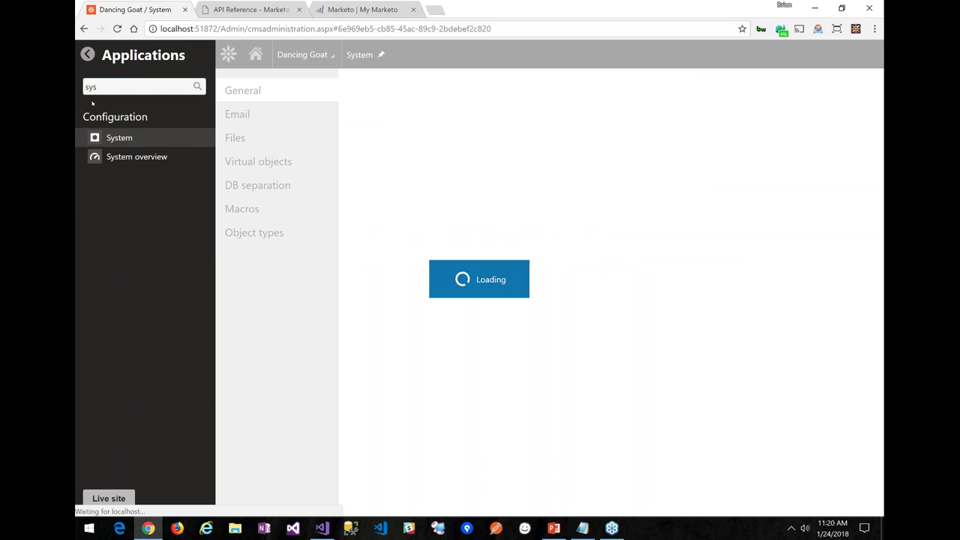
left_click(315, 88)
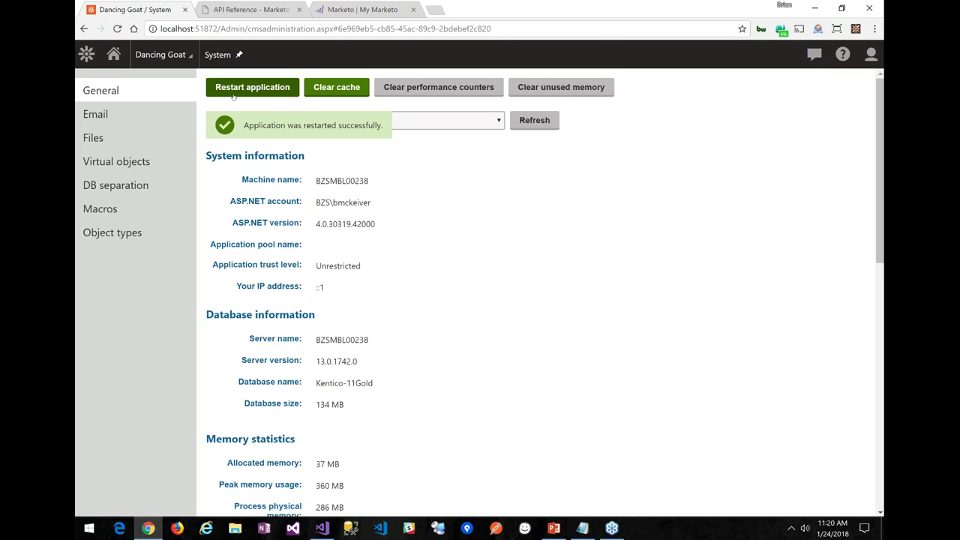
left_click(113, 54)
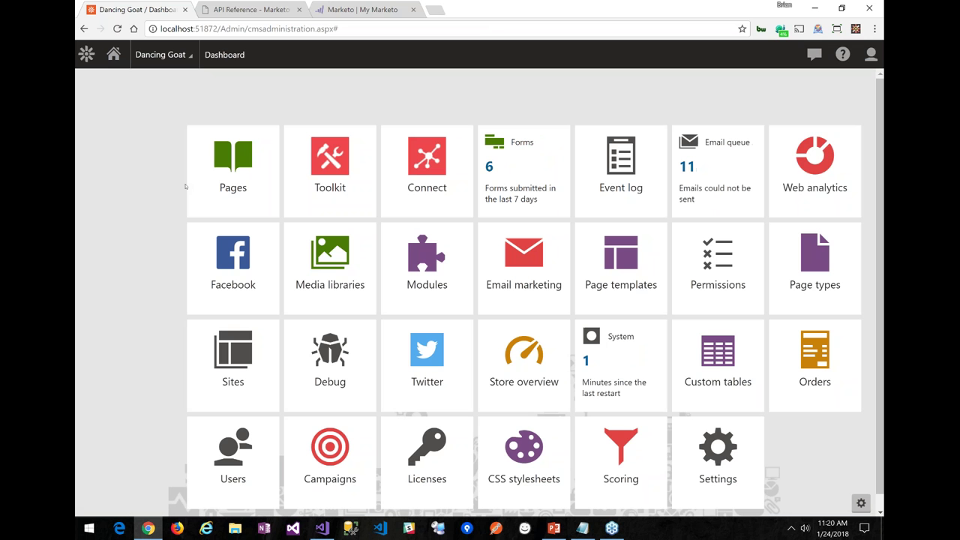
Show the Try a free sample form's 8 recorded entries and copy the site's base address
left_click(518, 174)
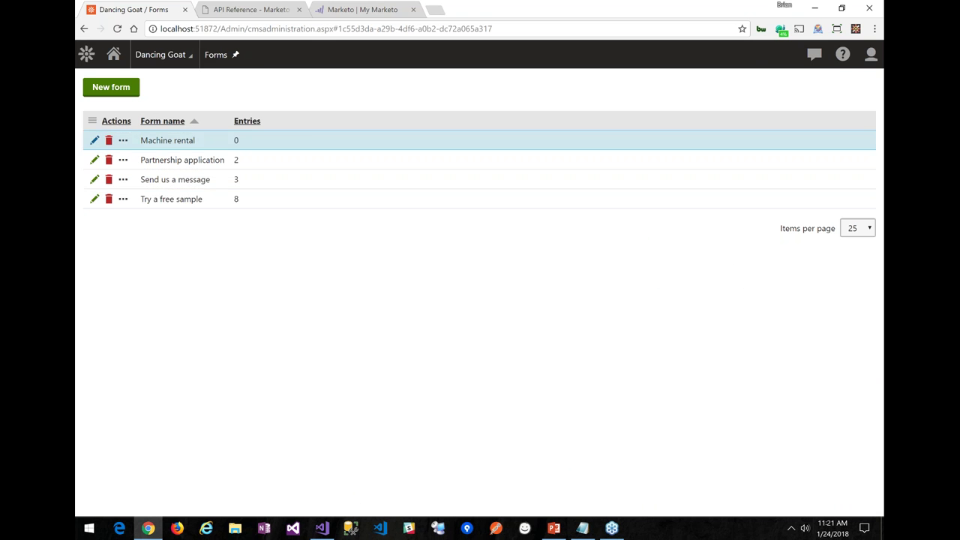
left_click(94, 199)
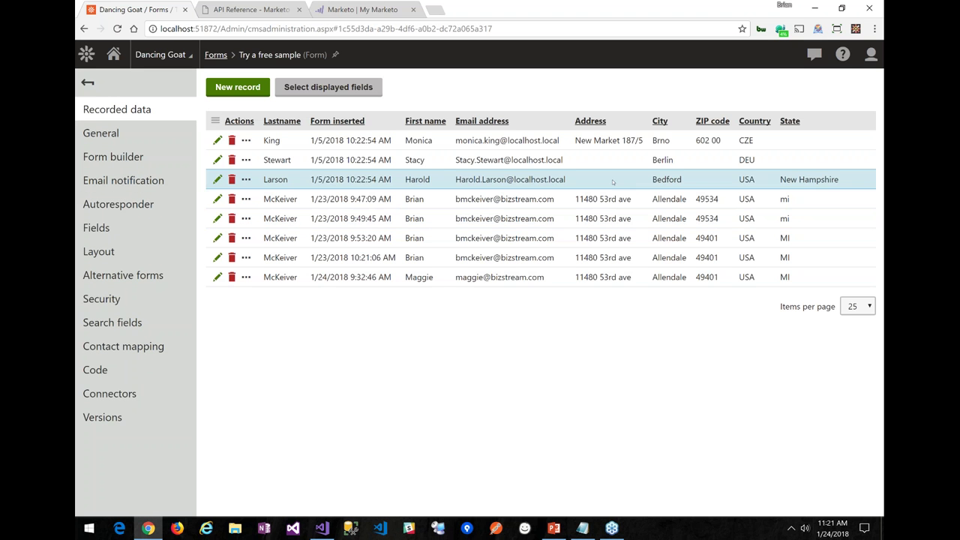
left_click_drag(221, 28, 145, 41)
key("ctrl+c")
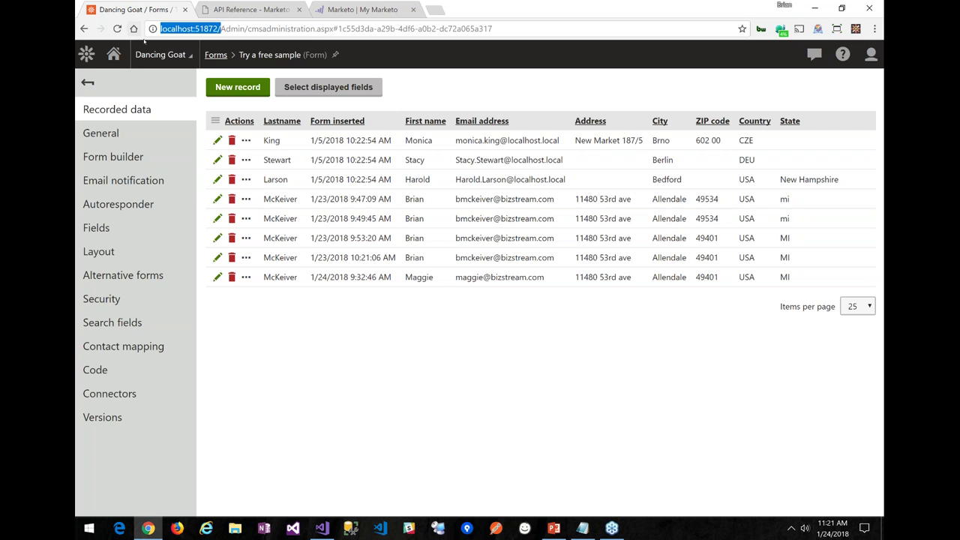
Load the live site address in a new browser tab
left_click(435, 9)
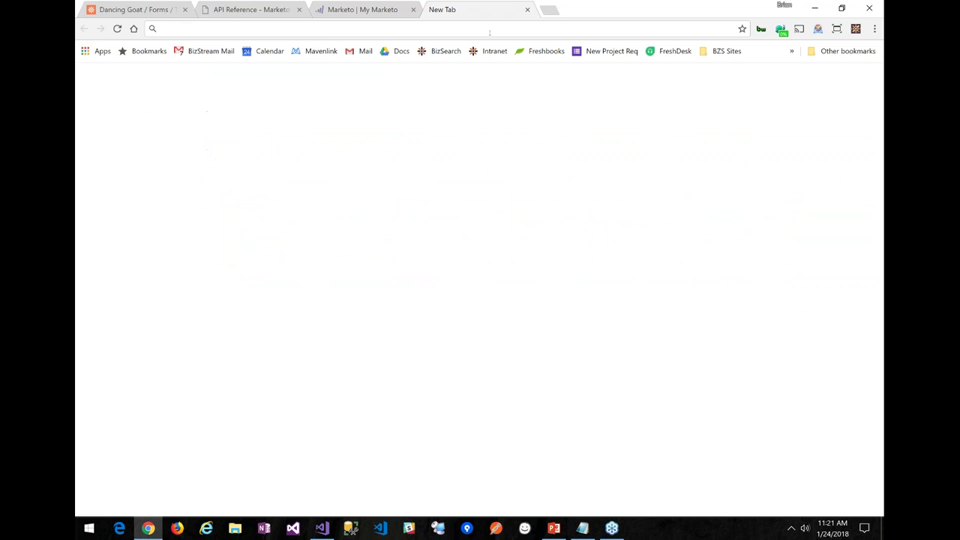
key("ctrl+v")
key("Return")
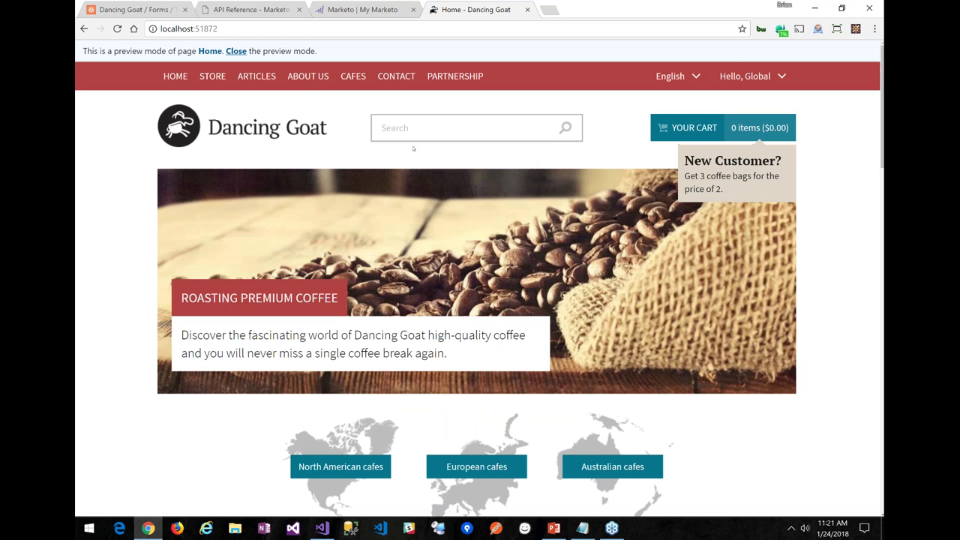
Open the /Colombia page and scroll down to the Try a free sample form
left_click(226, 29)
left_click(277, 35)
type("/col")
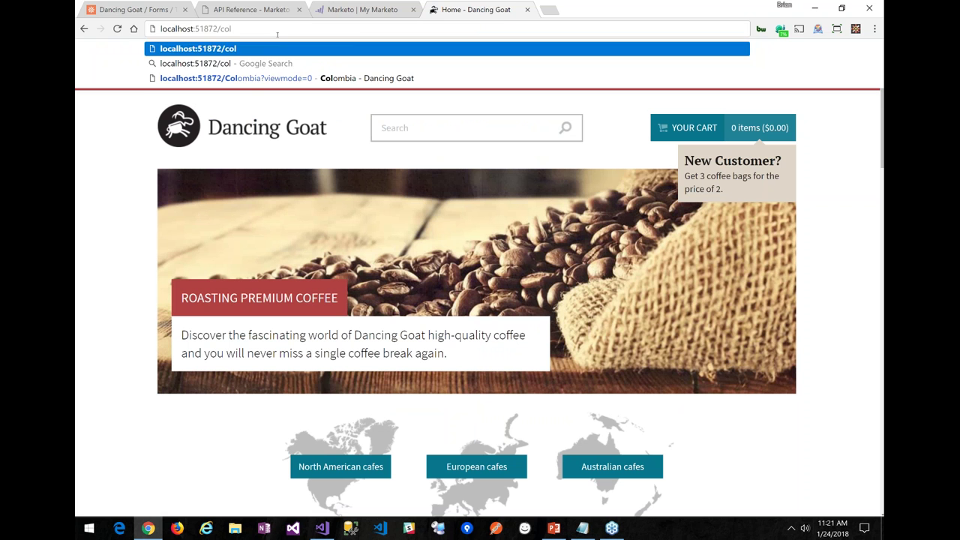
key("Down")
key("Down")
key("BackSpace")
key("BackSpace")
key("BackSpace")
key("BackSpace")
key("BackSpace")
key("BackSpace")
key("BackSpace")
key("BackSpace")
key("BackSpace")
key("BackSpace")
key("BackSpace")
key("Return")
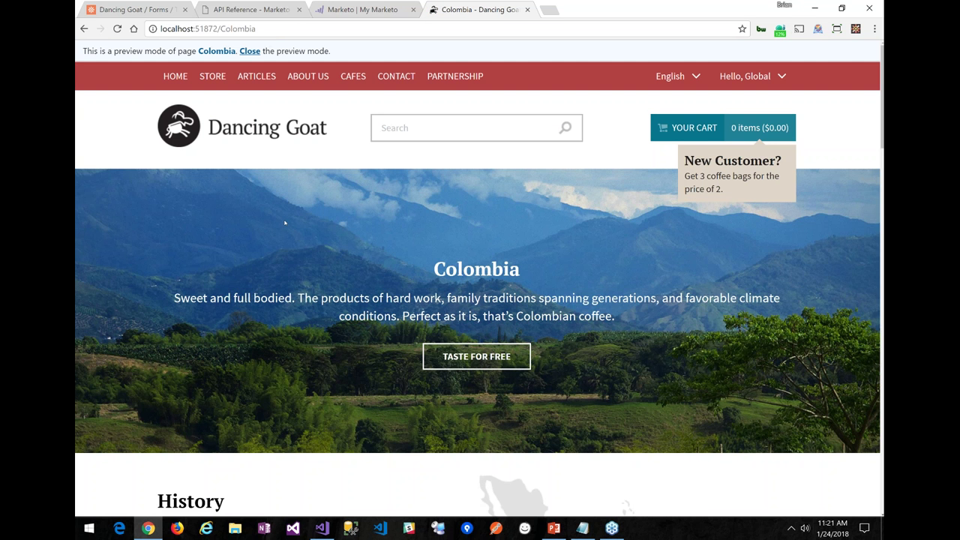
scroll(285, 222, "down", 1)
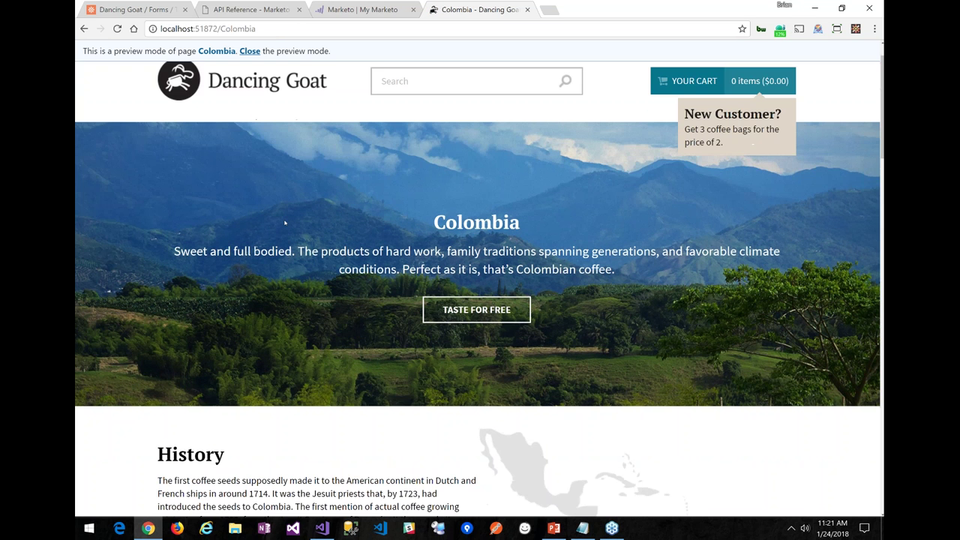
scroll(285, 222, "down", 5)
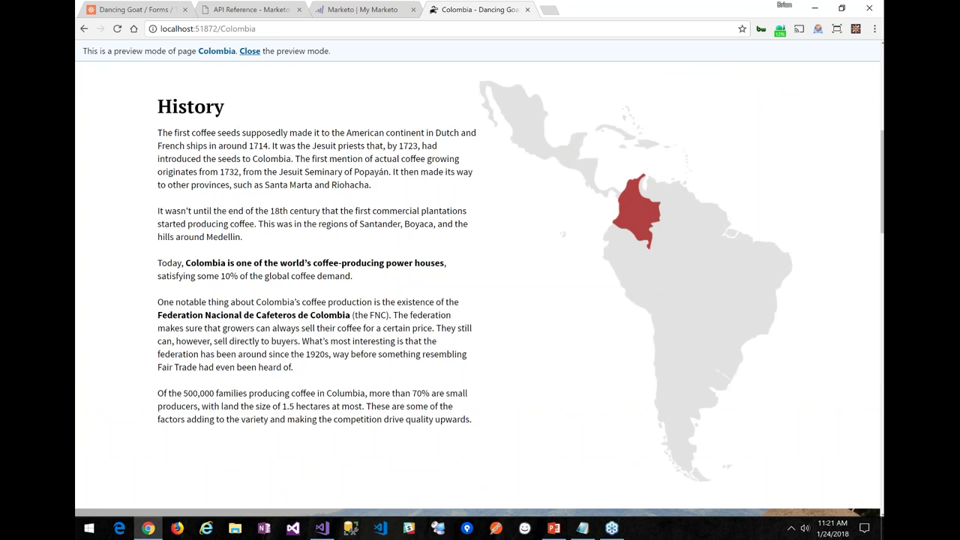
scroll(480, 289, "down", 5)
scroll(659, 313, "down", 7)
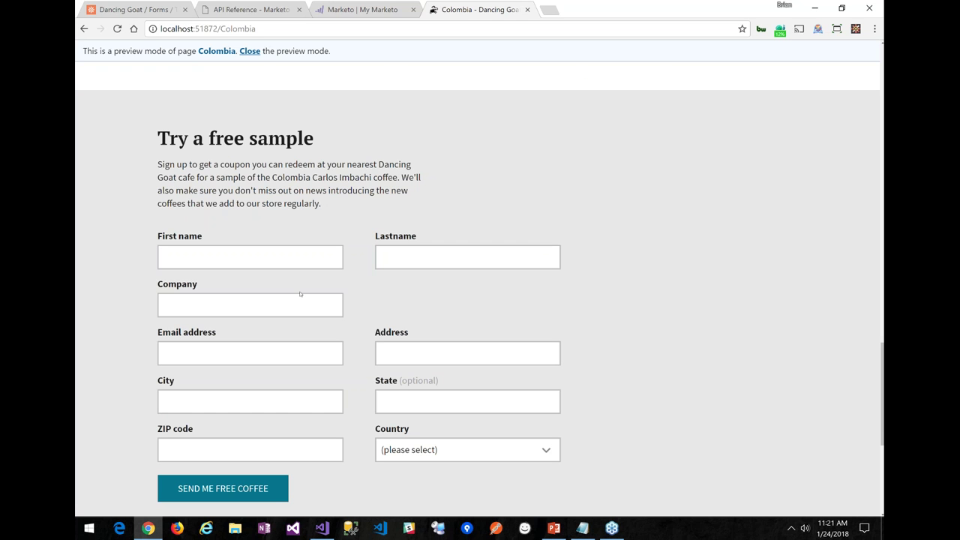
Start a new connector process from the Try a free sample form's Connectors section
left_click(138, 9)
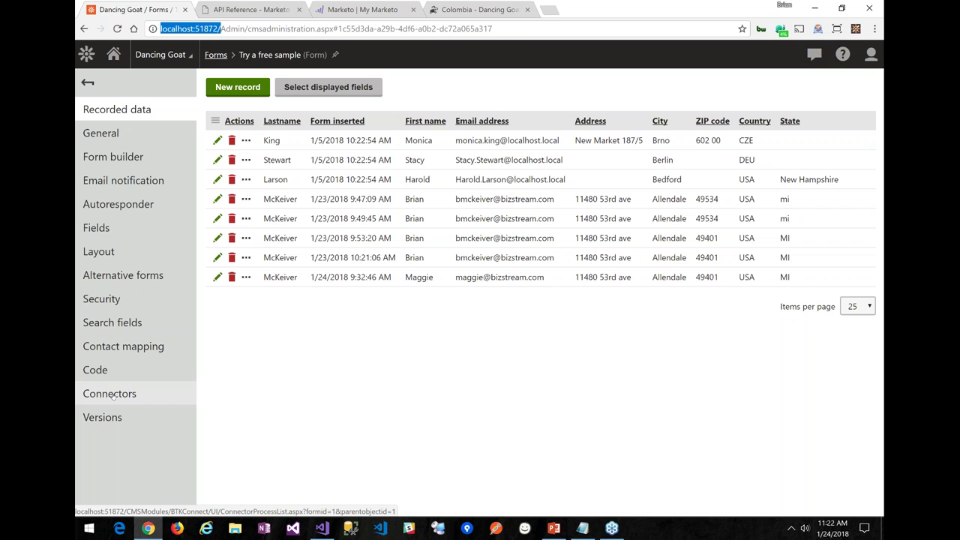
left_click(111, 395)
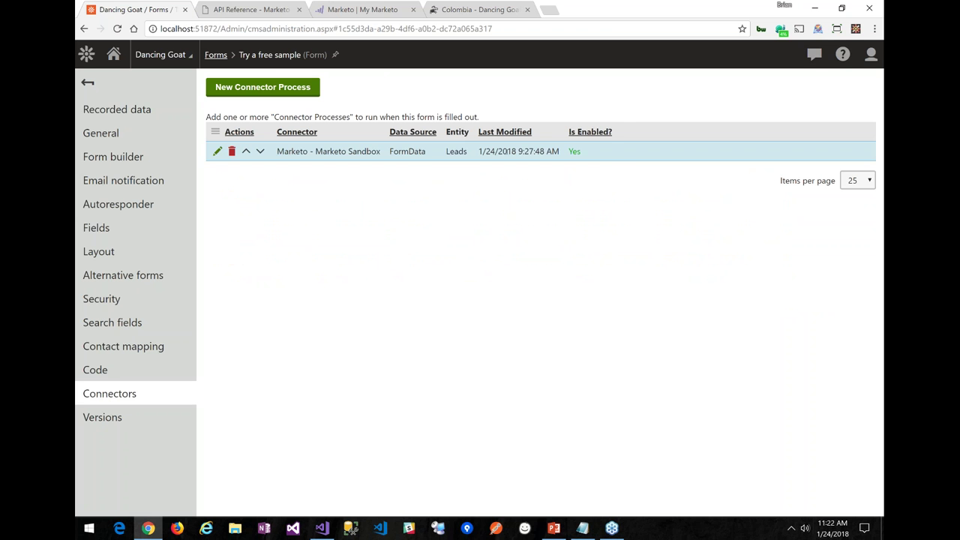
left_click(293, 92)
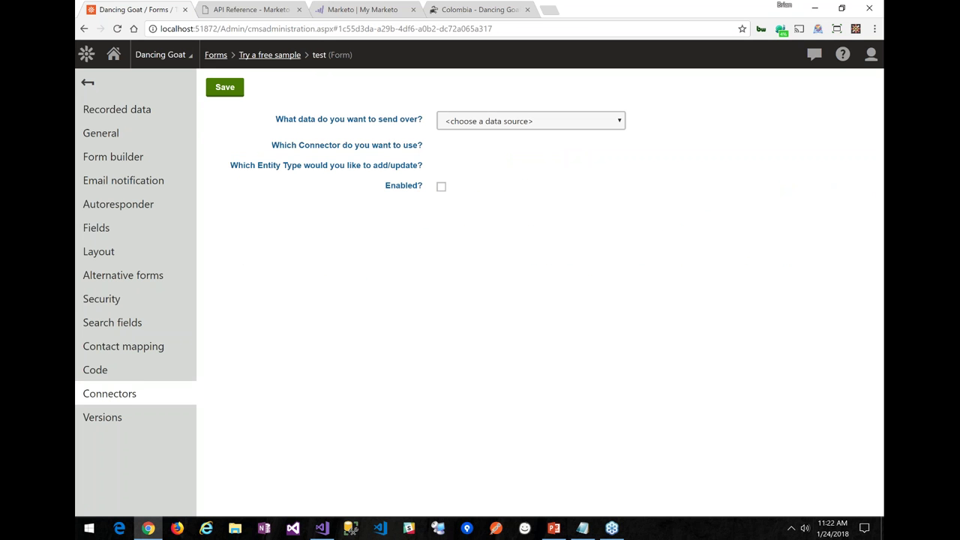
Use Form Data (this form) as source, Marketo Webinar Test as connector, and Leads entity type
left_click(507, 123)
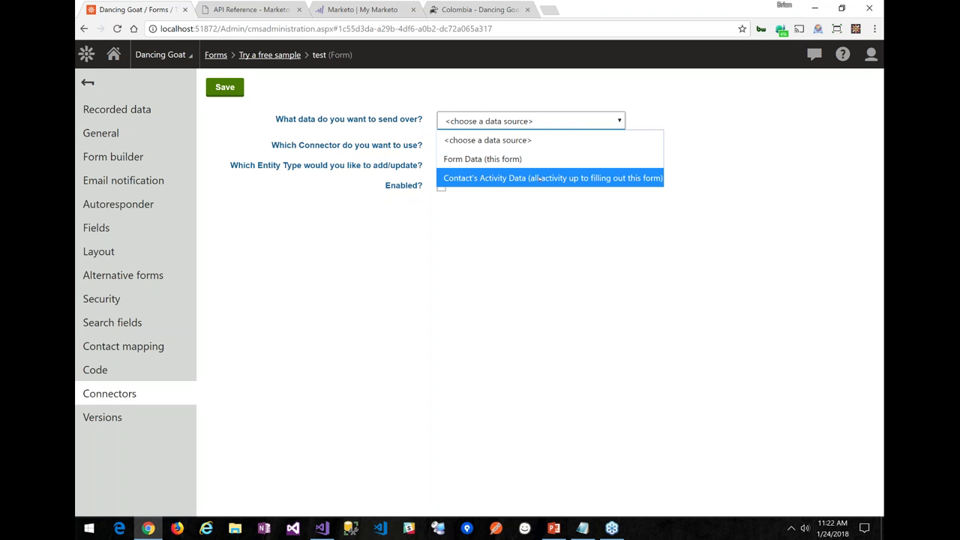
left_click(507, 160)
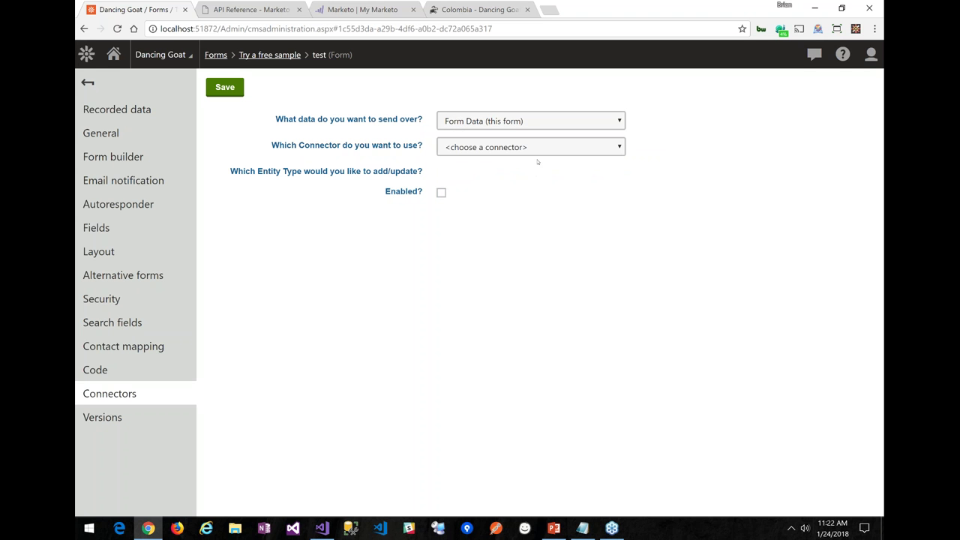
left_click(538, 149)
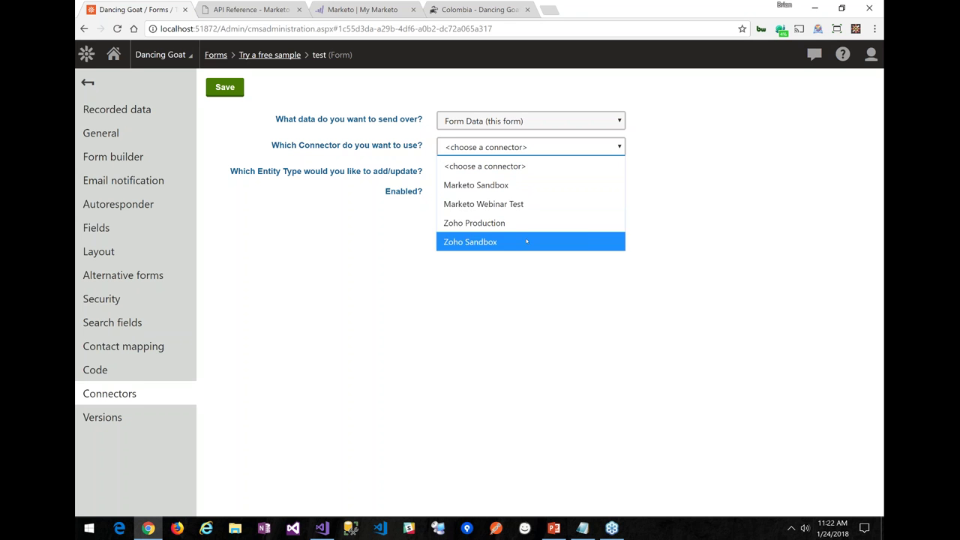
left_click(503, 206)
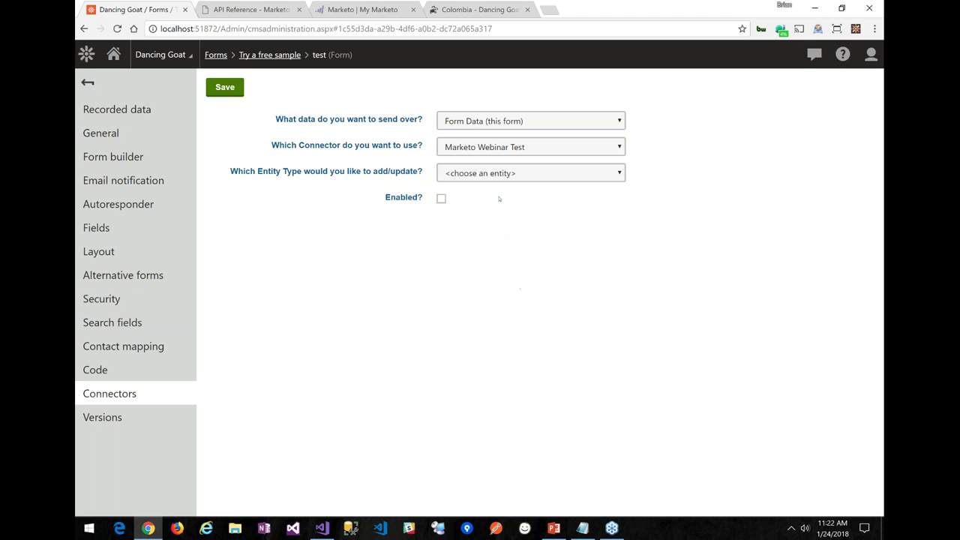
left_click(494, 175)
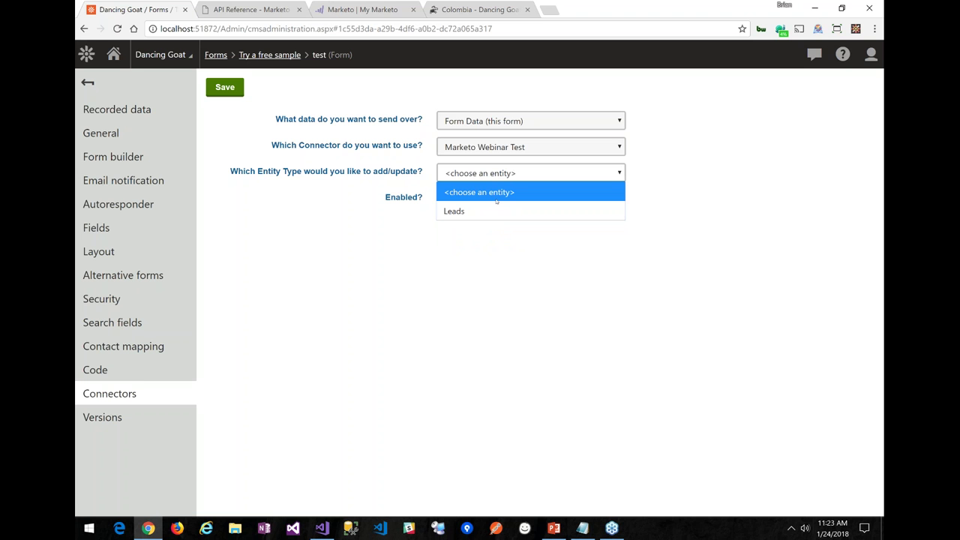
left_click(485, 210)
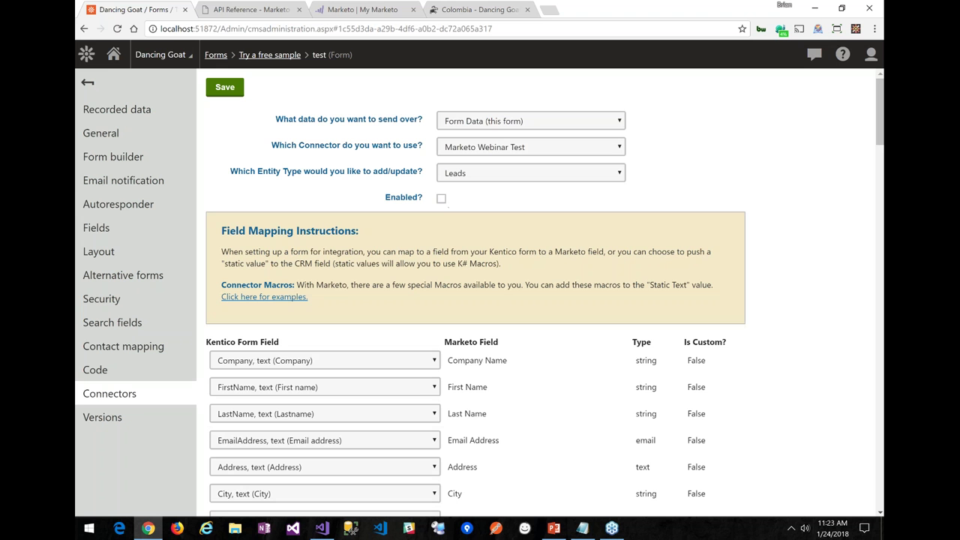
Enable and save the Marketo Webinar Test connector process, then review its eight field mappings
left_click(441, 200)
left_click(236, 93)
scroll(818, 243, "down", 3)
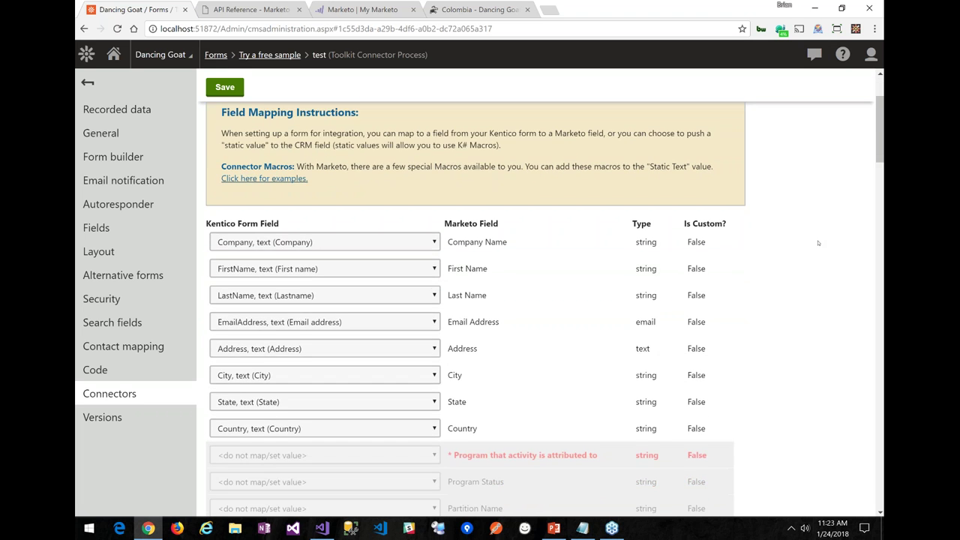
scroll(818, 243, "down", 1)
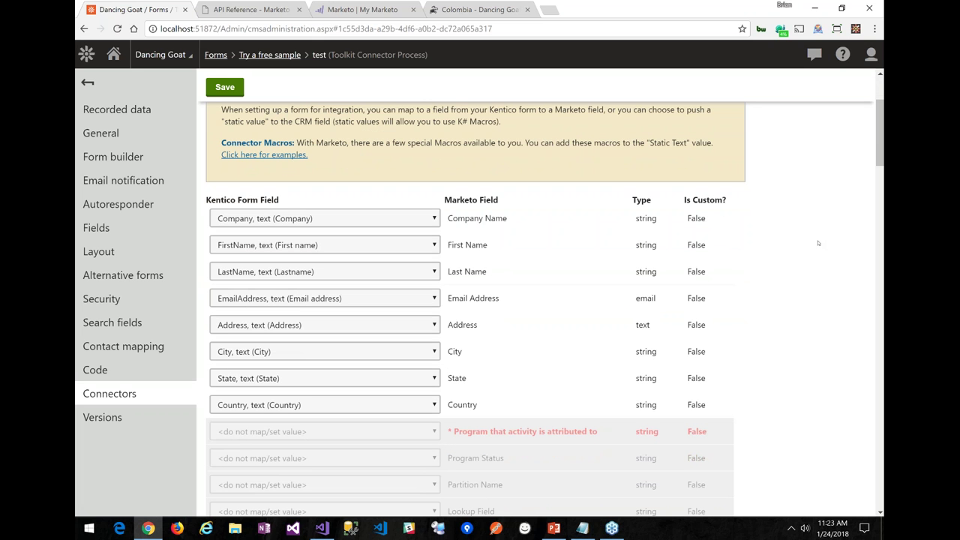
scroll(818, 243, "down", 3)
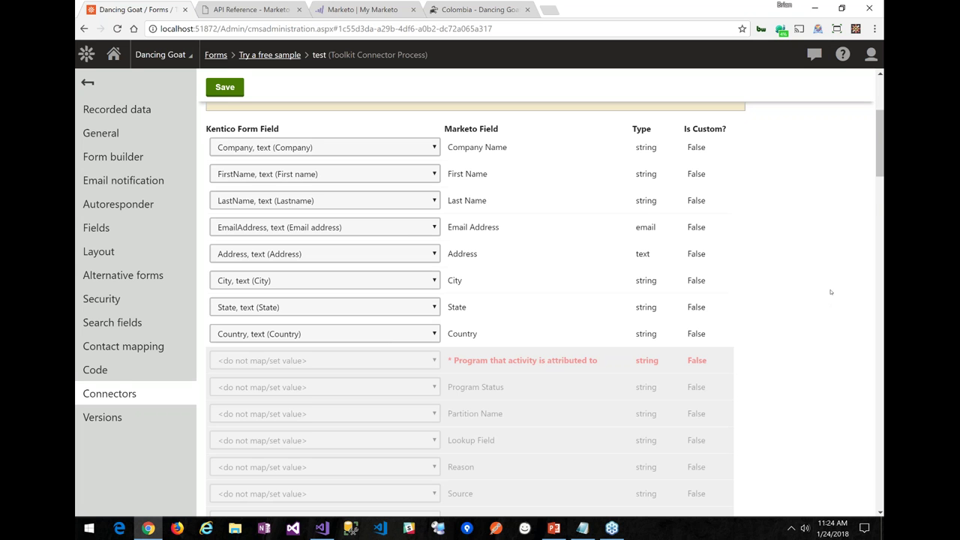
scroll(831, 291, "down", 3)
scroll(833, 292, "down", 3)
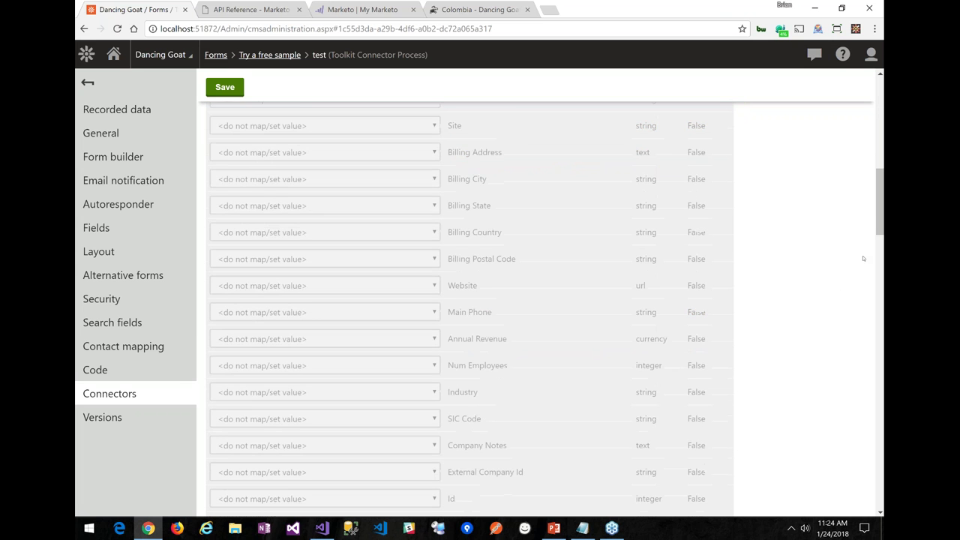
left_click_drag(878, 223, 844, 135)
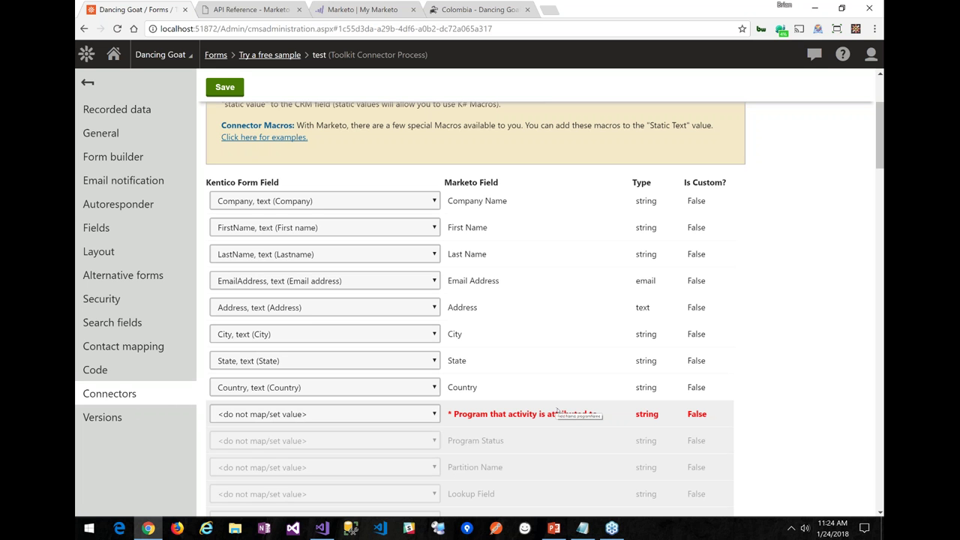
Map 'Program that activity is attributed to' to the static value BizStream and save
left_click(435, 414)
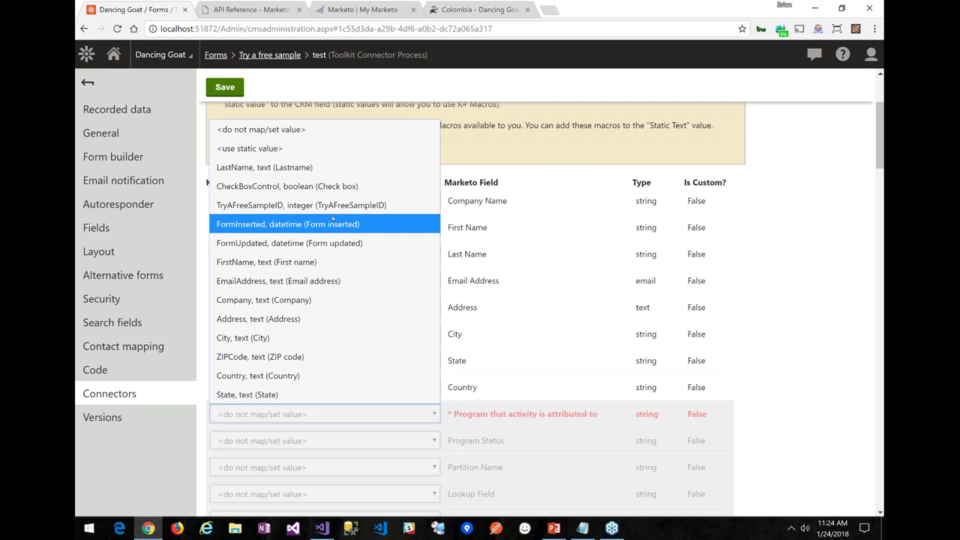
left_click(245, 149)
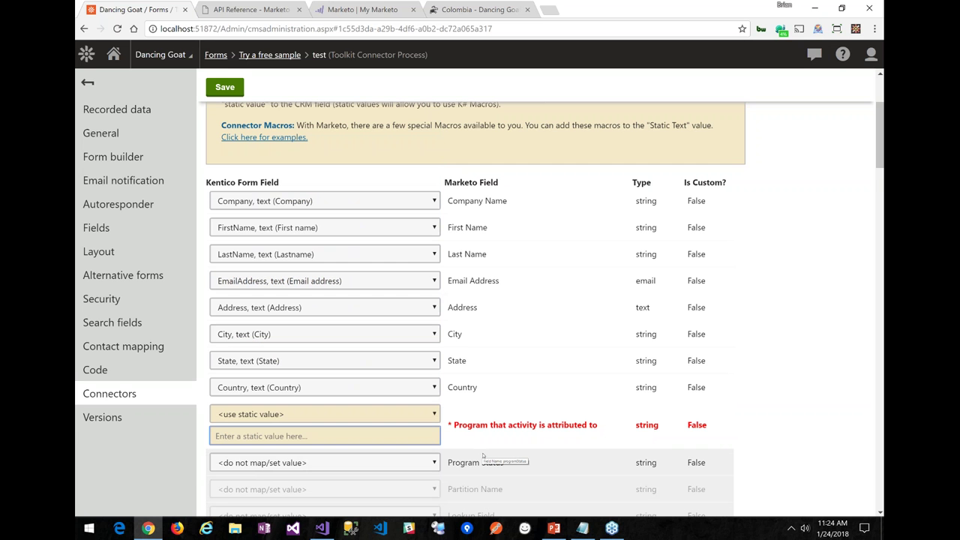
type("BizStream")
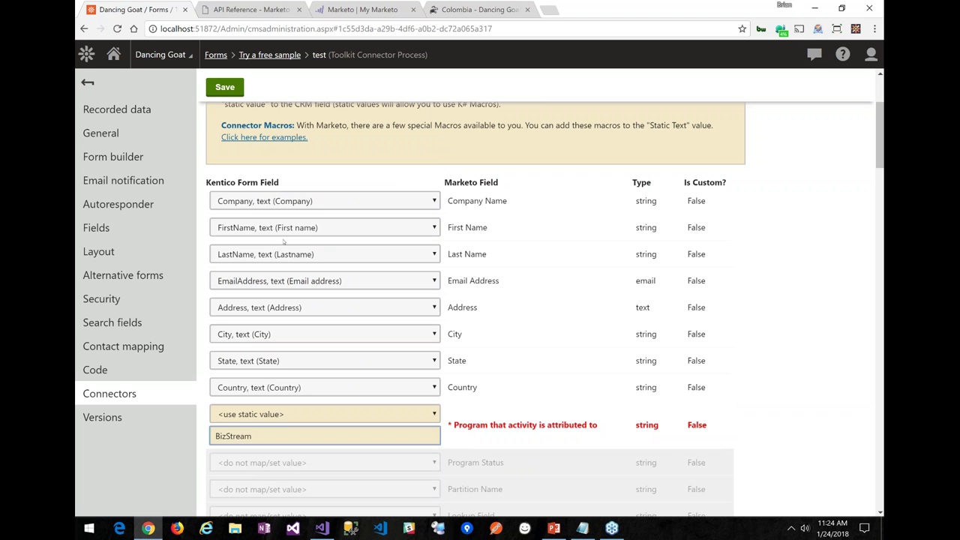
left_click(225, 87)
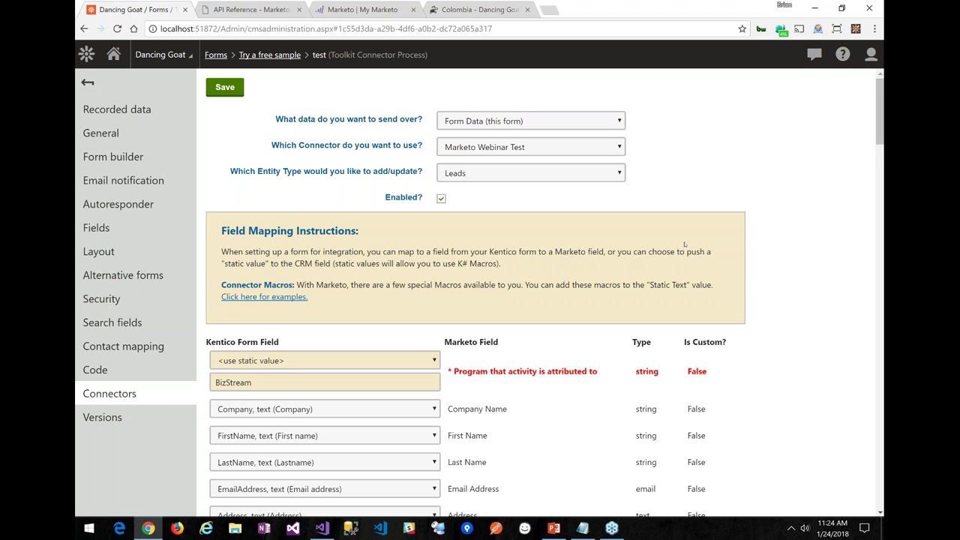
scroll(842, 319, "down", 1)
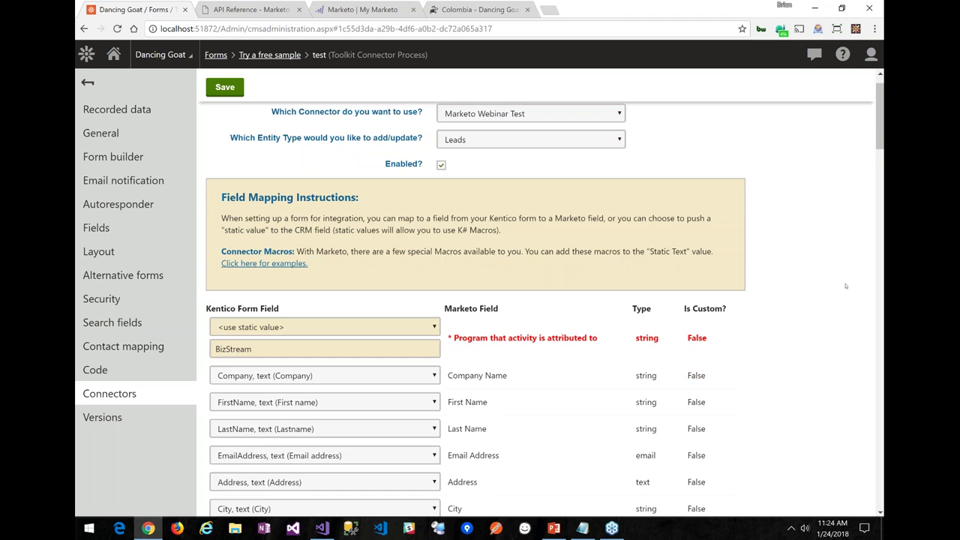
scroll(845, 285, "down", 4)
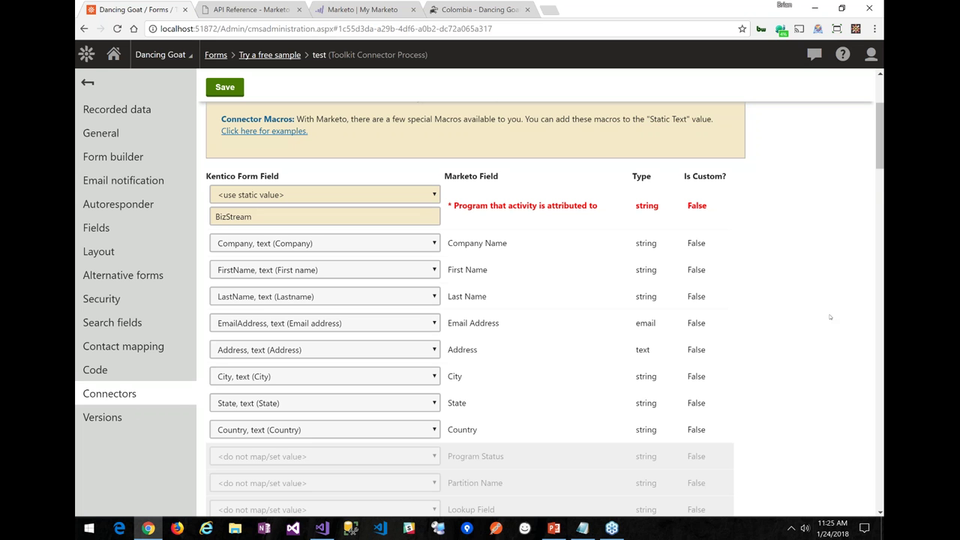
scroll(830, 317, "down", 5)
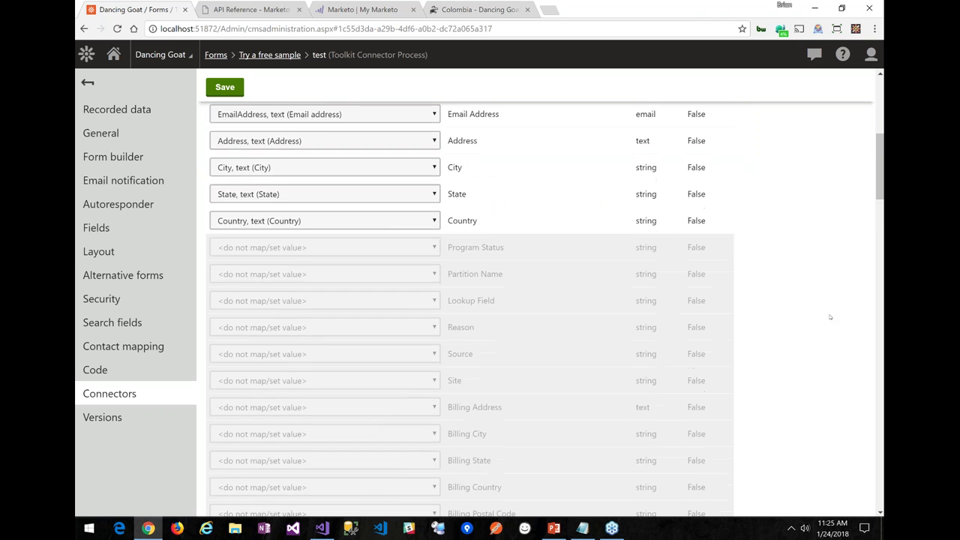
scroll(830, 317, "up", 7)
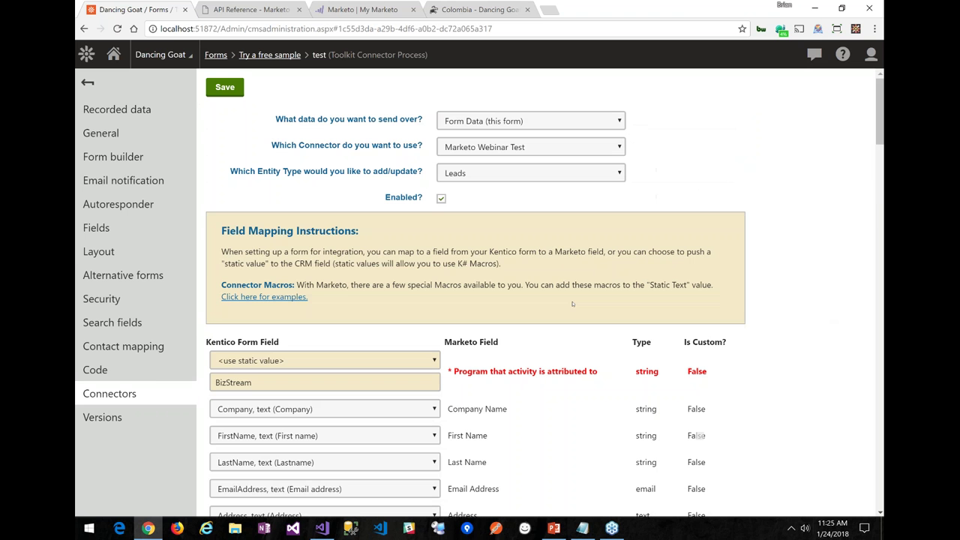
Copy the {% Cookies["_mkto_trk"] %} macro from the connector's macro examples
left_click(275, 297)
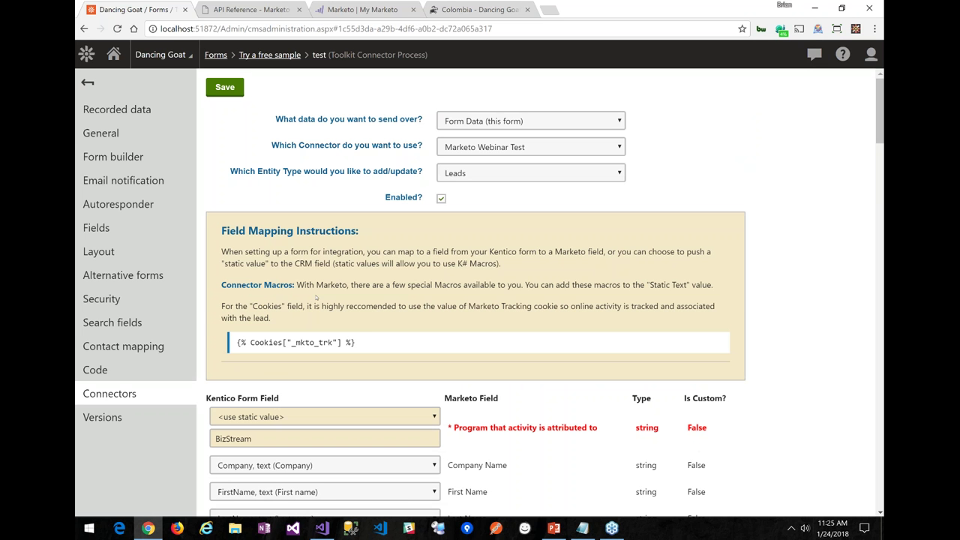
left_click_drag(366, 344, 236, 343)
key("ctrl+c")
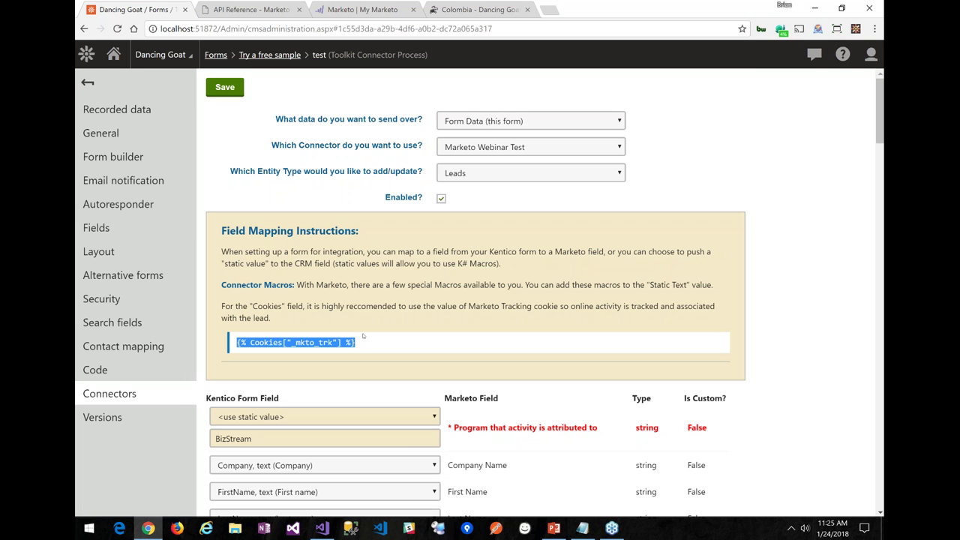
left_click(801, 310)
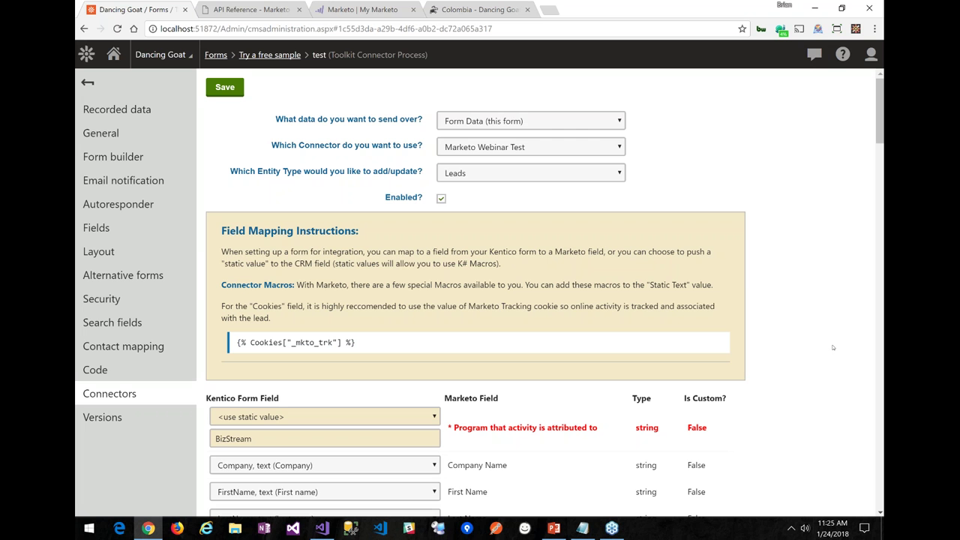
Set the Cookies field mapping to the static value {% Cookies["_mkto_trk"] %}
scroll(832, 347, "down", 1)
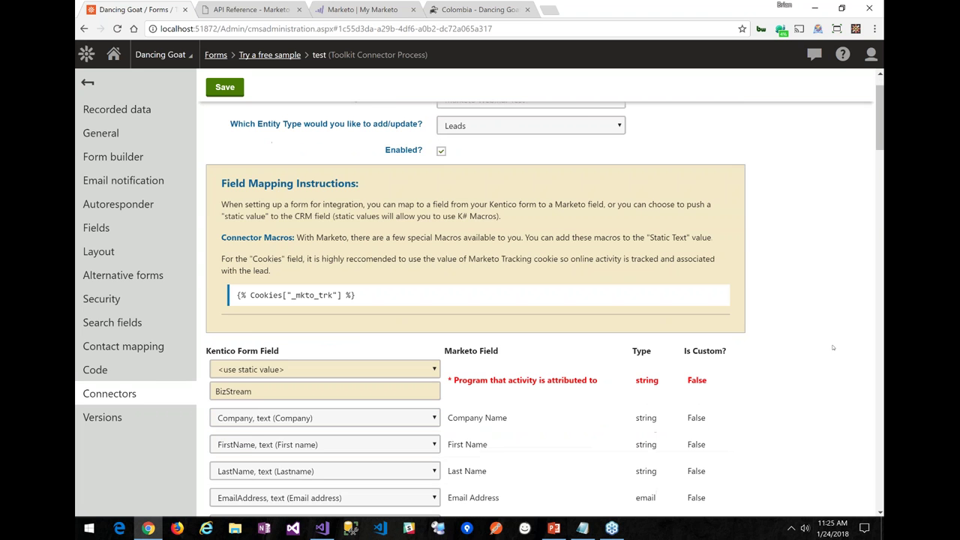
scroll(832, 347, "down", 8)
scroll(832, 347, "down", 3)
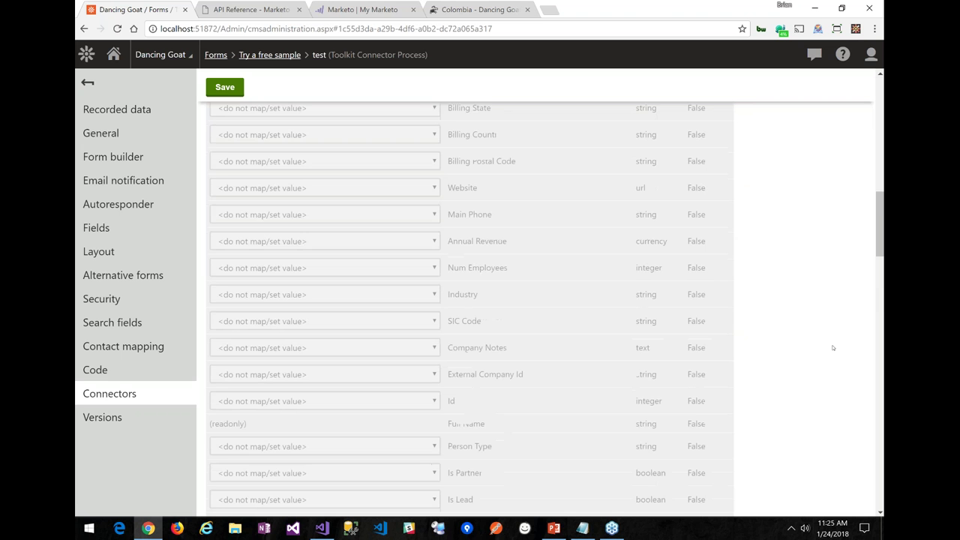
scroll(833, 347, "down", 5)
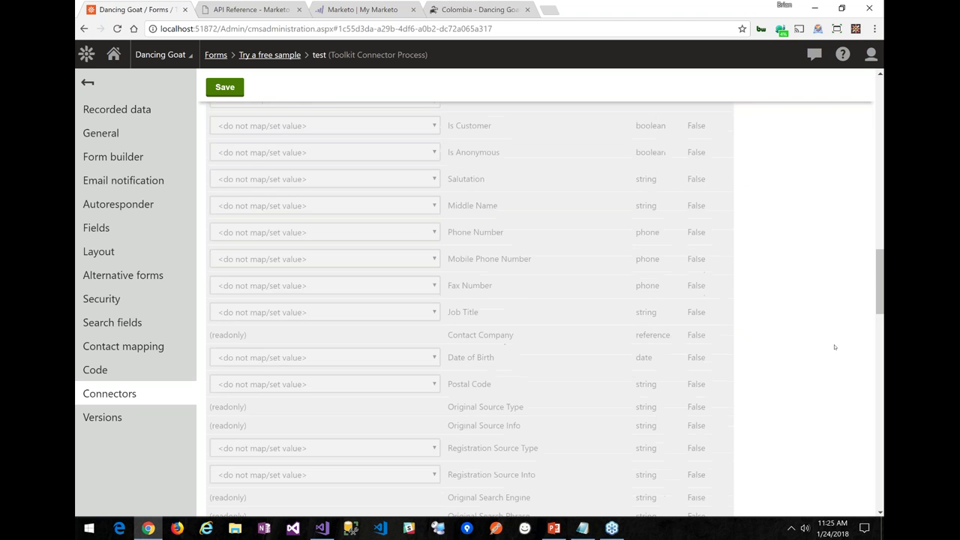
scroll(835, 347, "down", 8)
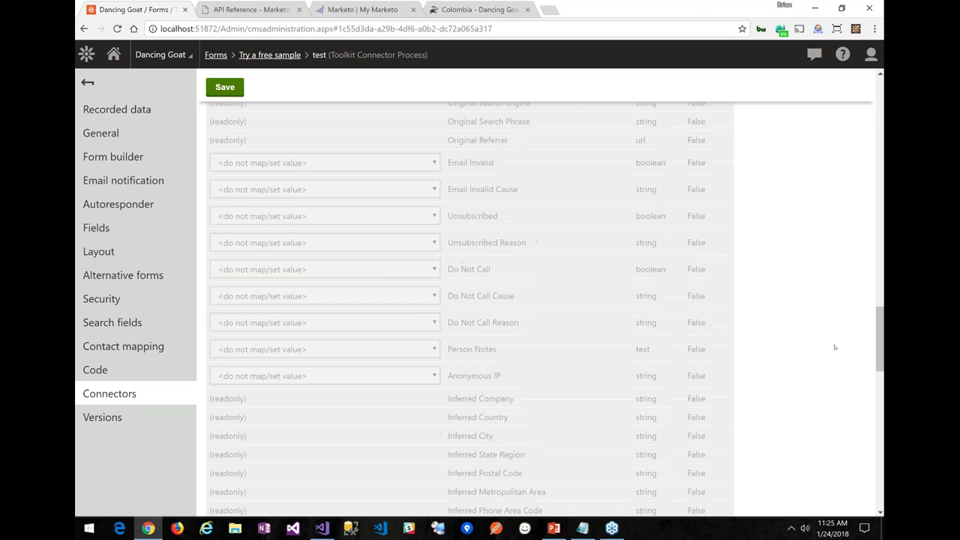
scroll(835, 347, "down", 8)
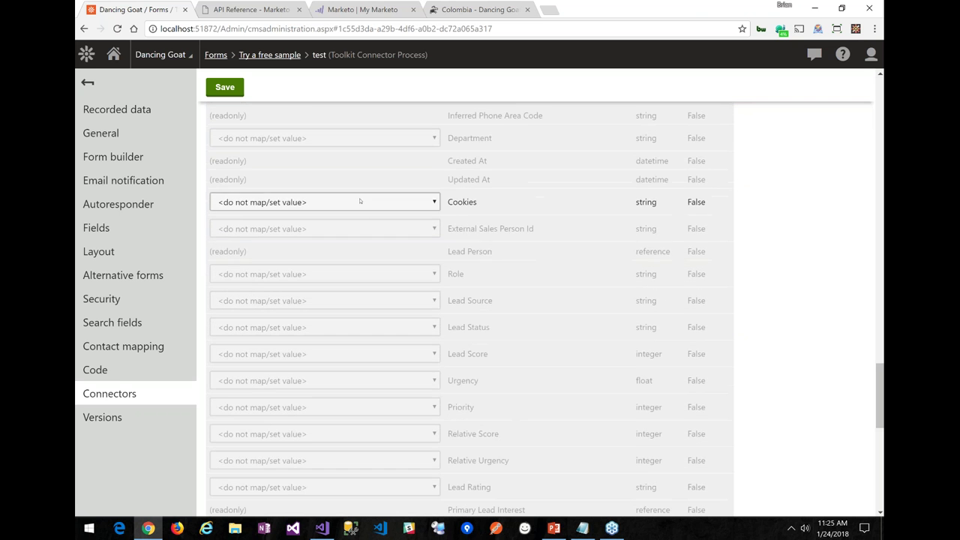
left_click(359, 201)
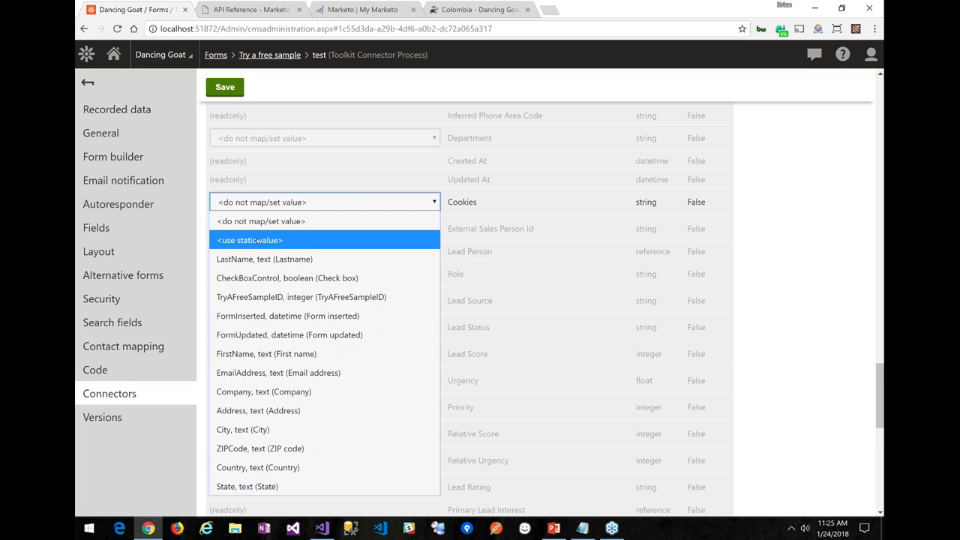
left_click(257, 240)
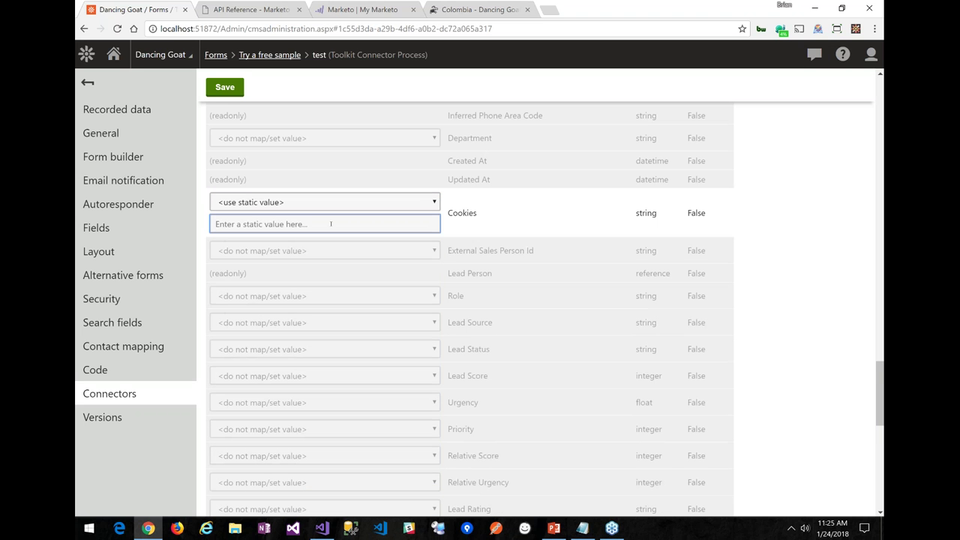
key("ctrl+v")
left_click(785, 235)
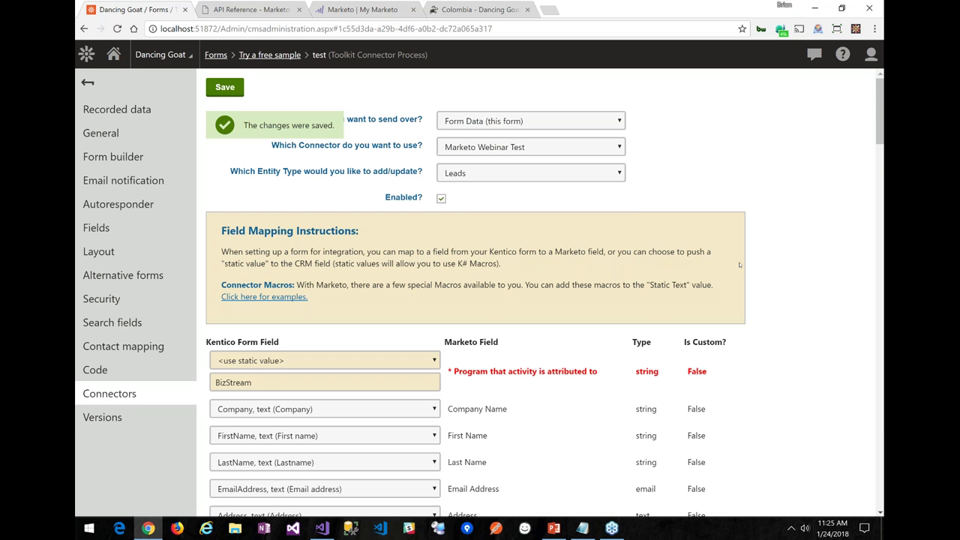
Disable and save the Marketo Sandbox connector process on the Try a free sample form
scroll(277, 216, "down", 3)
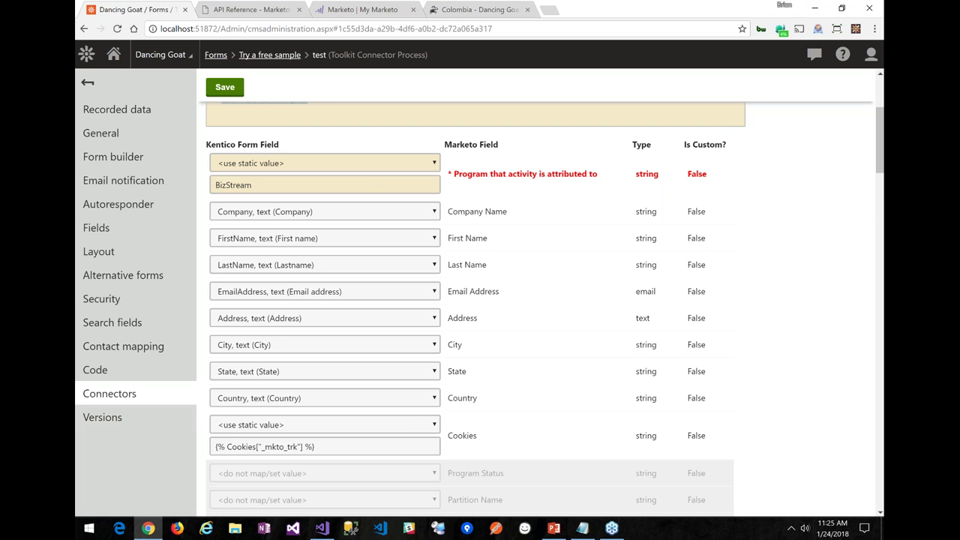
left_click(88, 83)
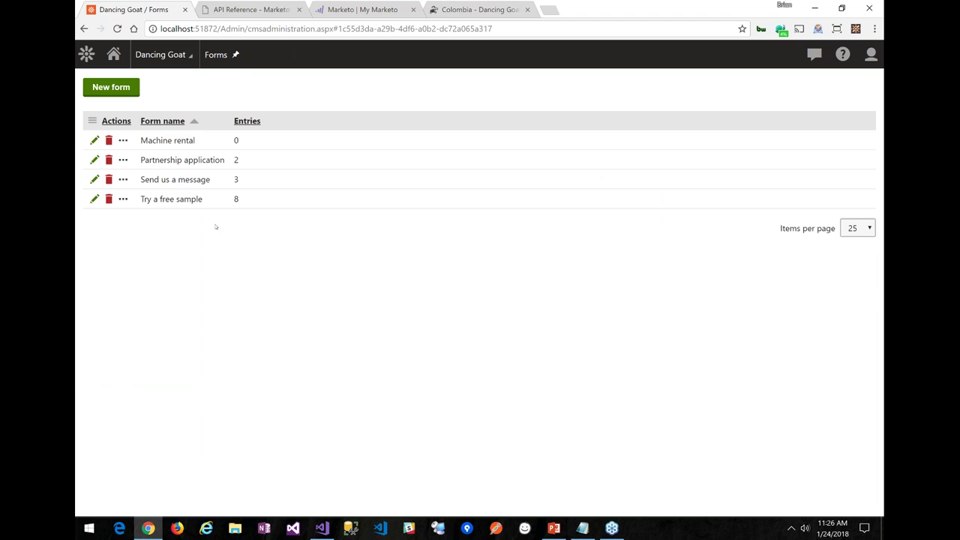
left_click(95, 198)
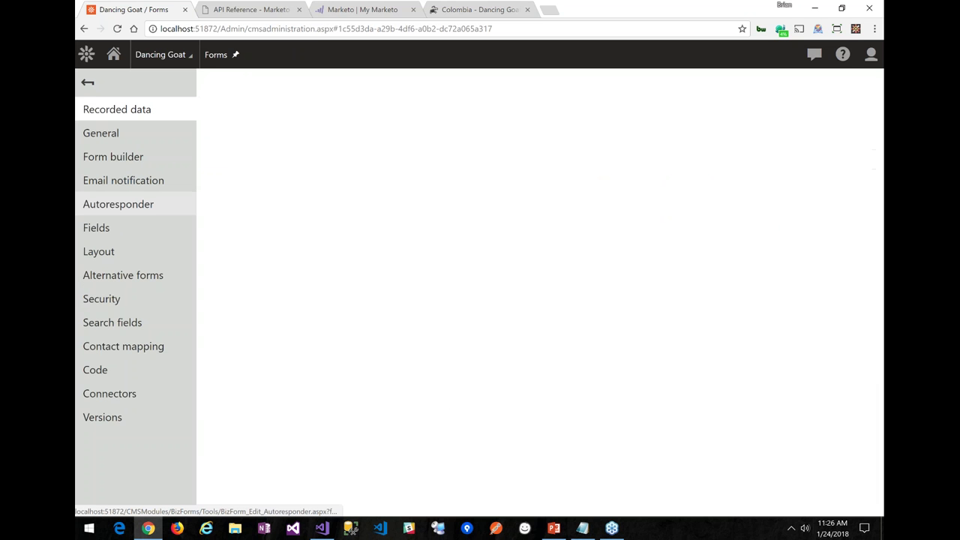
left_click(110, 393)
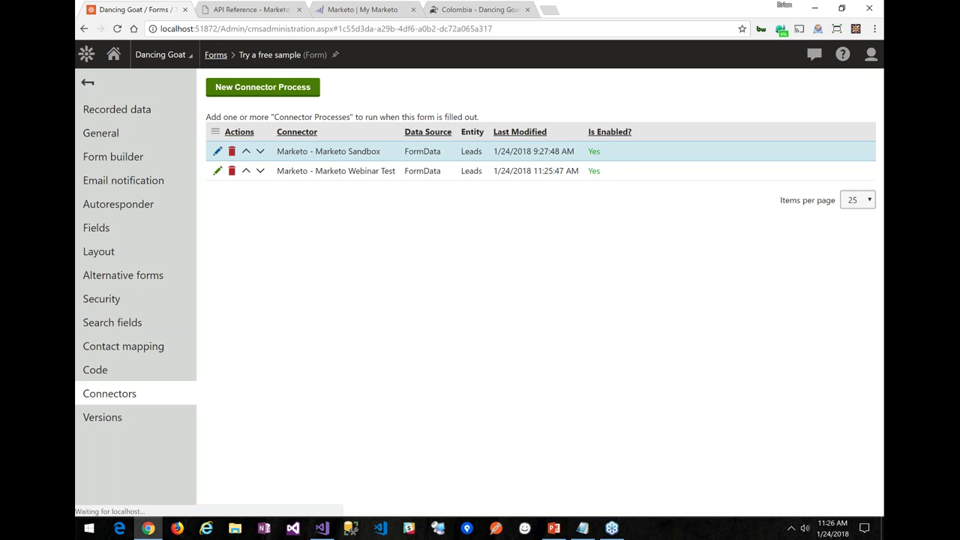
left_click(217, 151)
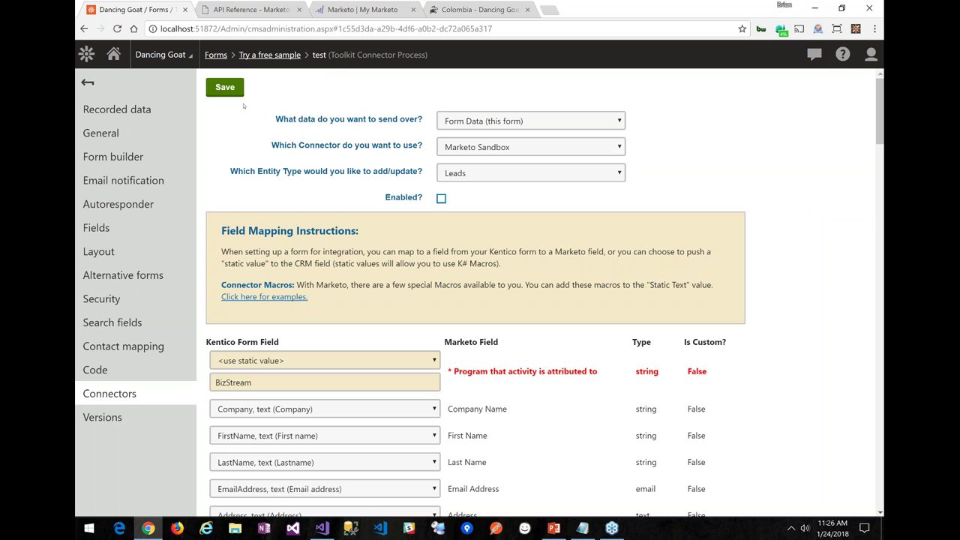
left_click(224, 90)
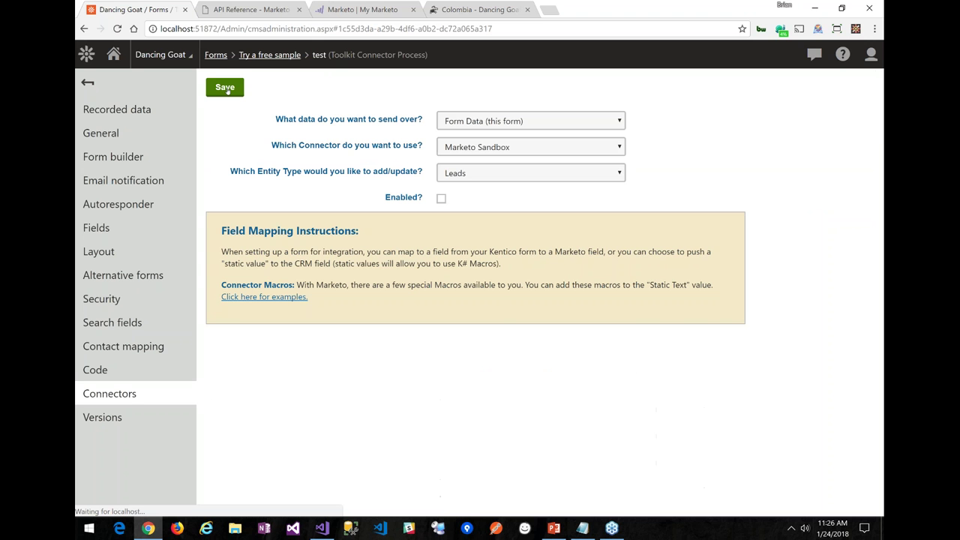
left_click(79, 396)
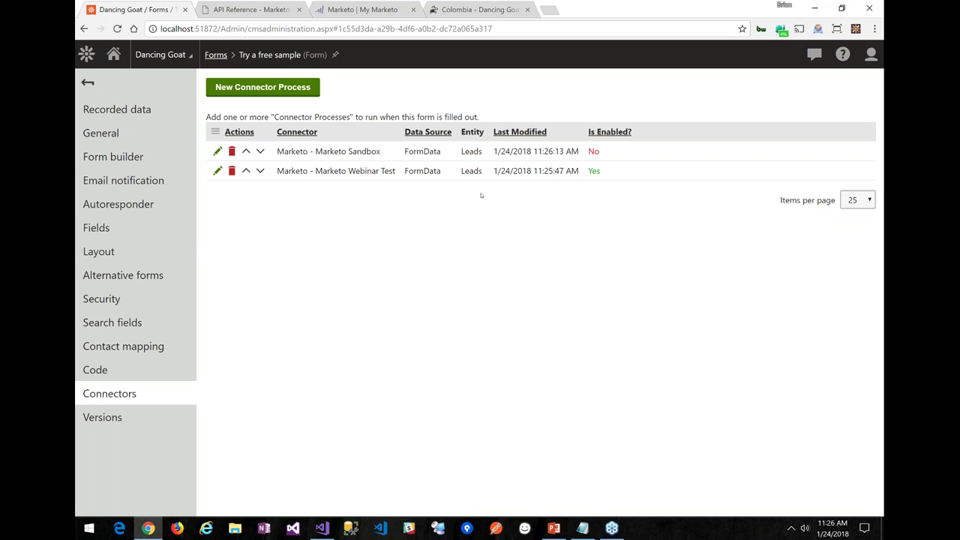
In Firefox, load the Dancing Goat Colombia page at localhost:51872/Colombia
left_click(175, 528)
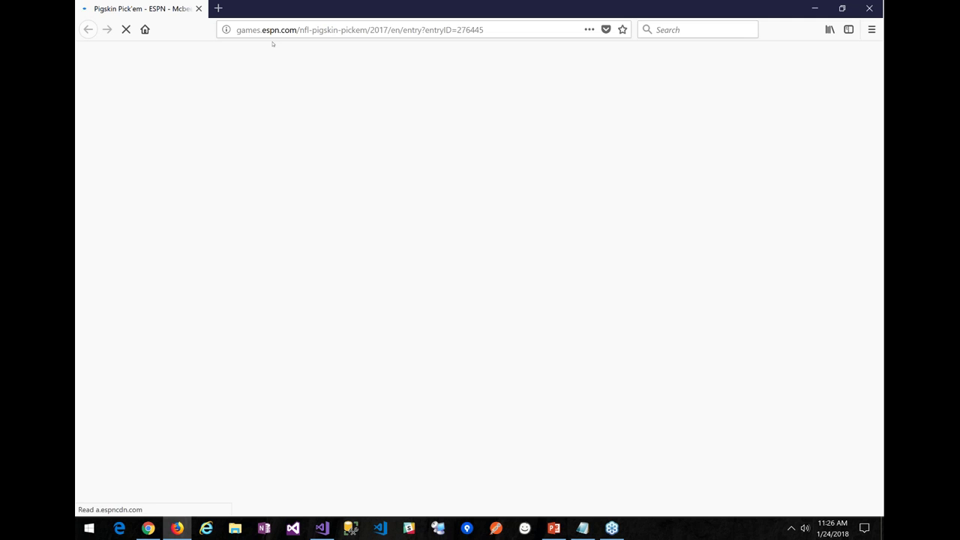
left_click(517, 28)
key("BackSpace")
type("loca")
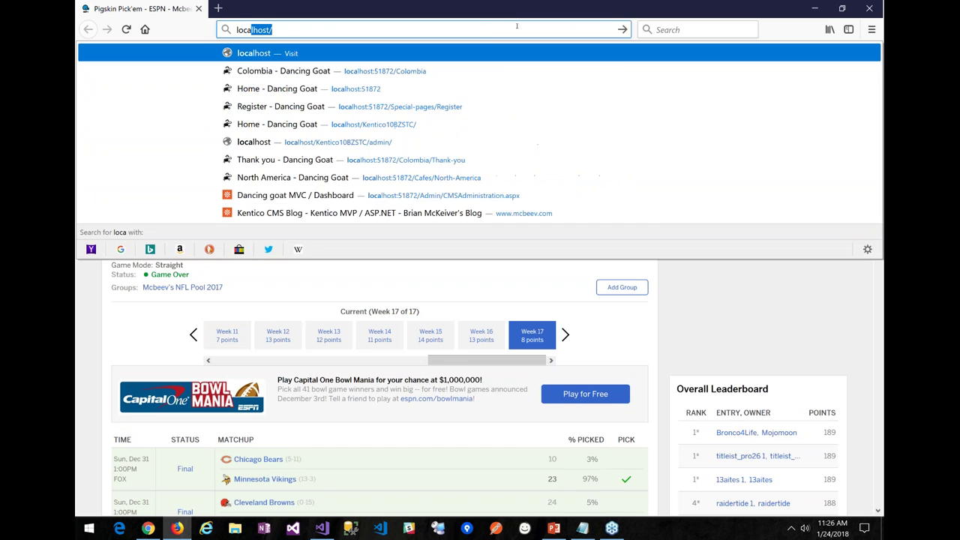
key("Down")
key("Return")
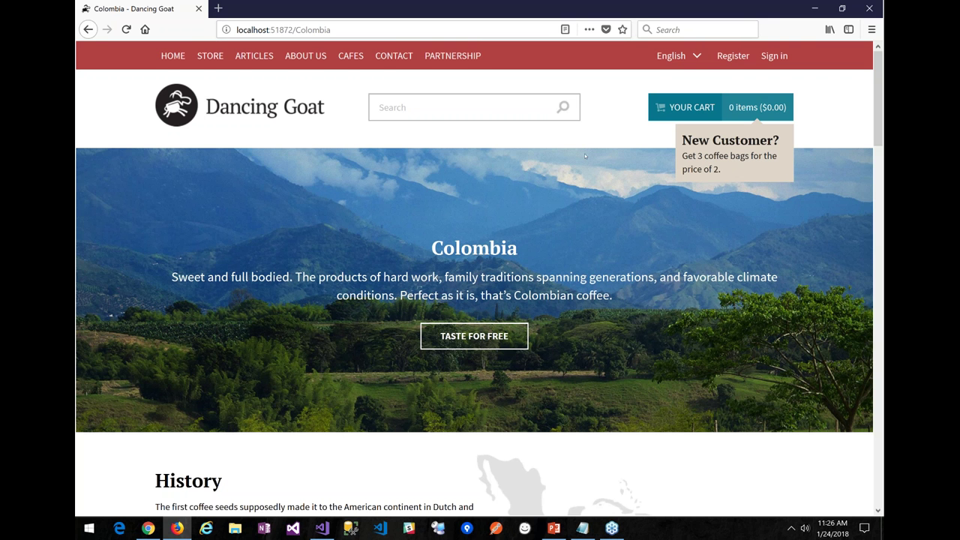
scroll(582, 155, "down", 1)
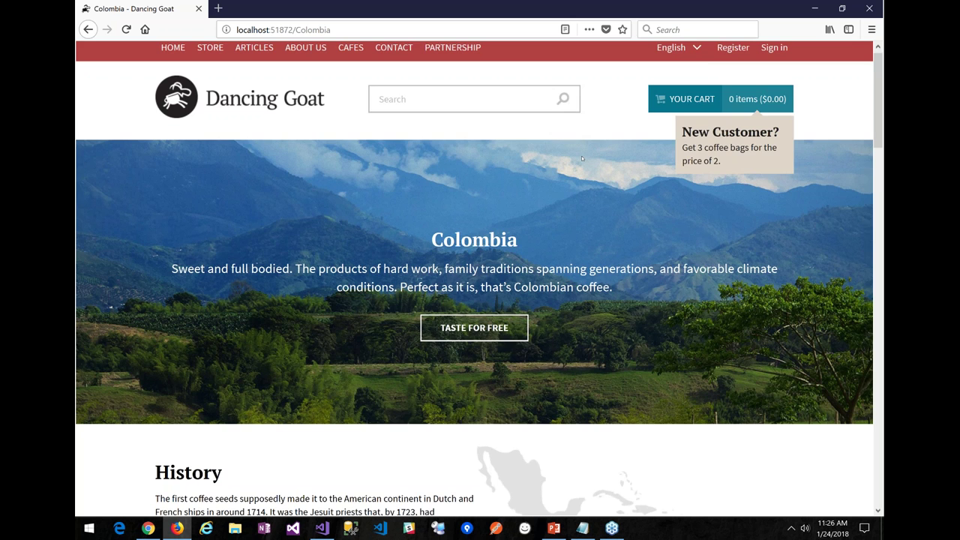
scroll(581, 155, "down", 20)
Fill in the test lead's first name, last name, company BizStream and e-mail address
left_click(329, 241)
type("Audrey")
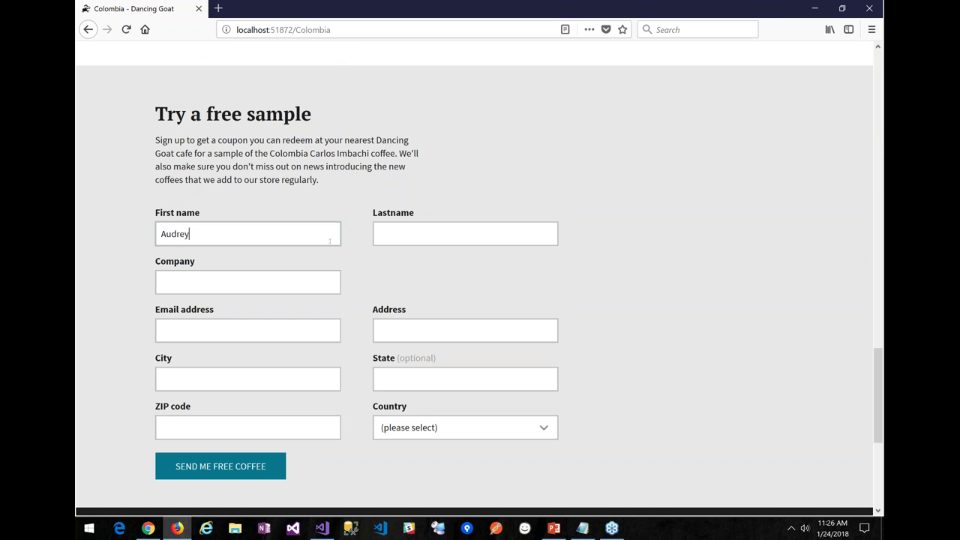
key("Tab")
type("MCKe")
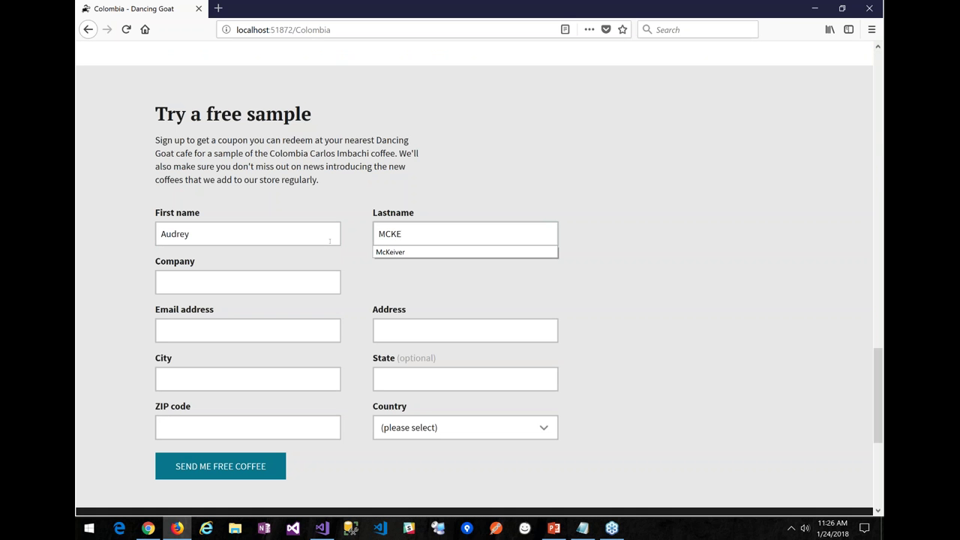
key("BackSpace")
key("BackSpace")
key("BackSpace")
key("Down")
key("Tab")
key("Down")
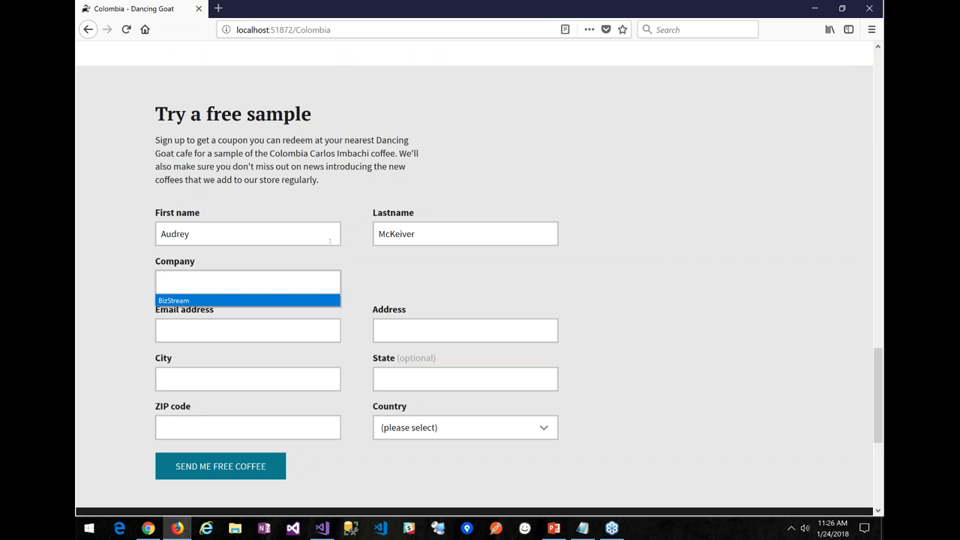
key("Tab")
key("Down")
Fill the address, city, state MI, ZIP code and country USA from saved suggestions
key("Down")
key("Tab")
key("Down")
key("Down")
key("Tab")
key("Down")
key("Tab")
key("shift+Tab")
key("Down")
key("Down")
key("Tab")
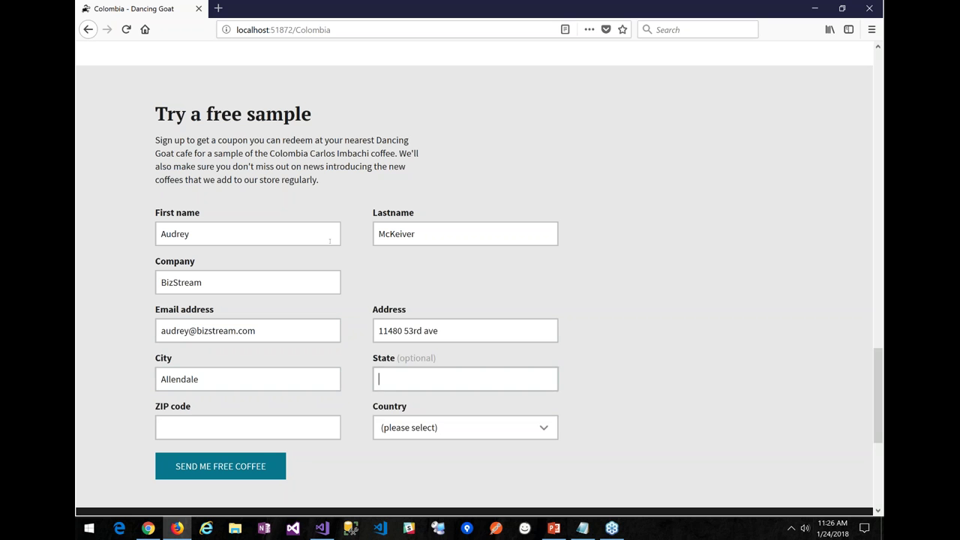
key("Down")
key("Down")
key("Tab")
key("Down")
key("Down")
key("Tab")
key("Down")
key("Down")
key("Down")
key("Down")
key("u")
key("Down")
key("Down")
key("Down")
key("Down")
key("Down")
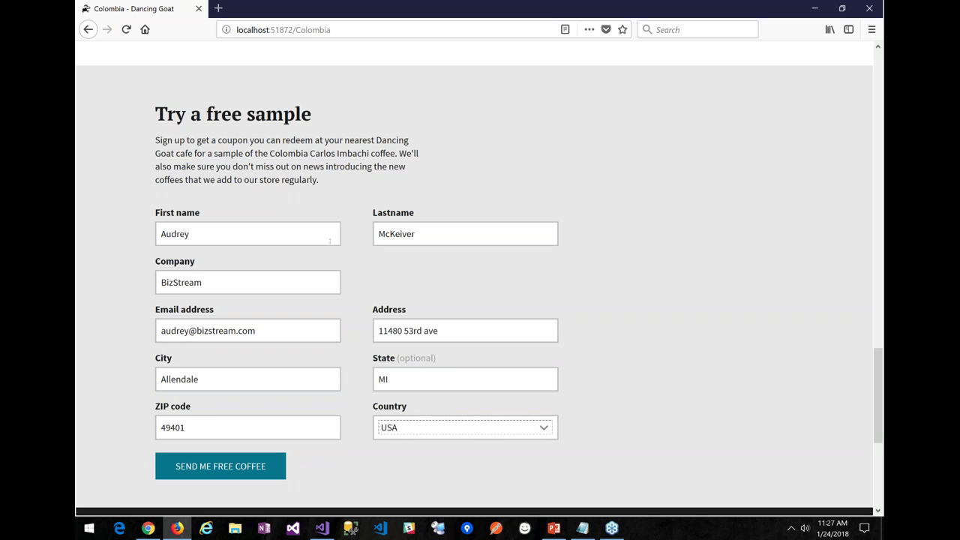
Submit the free sample request with SEND ME FREE COFFEE and return to the Kentico admin
left_click(215, 471)
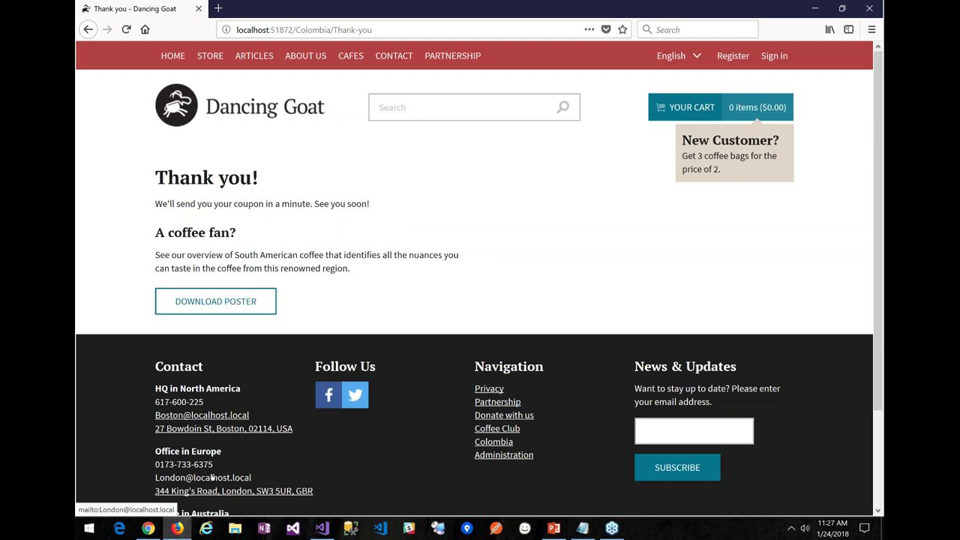
left_click(212, 477)
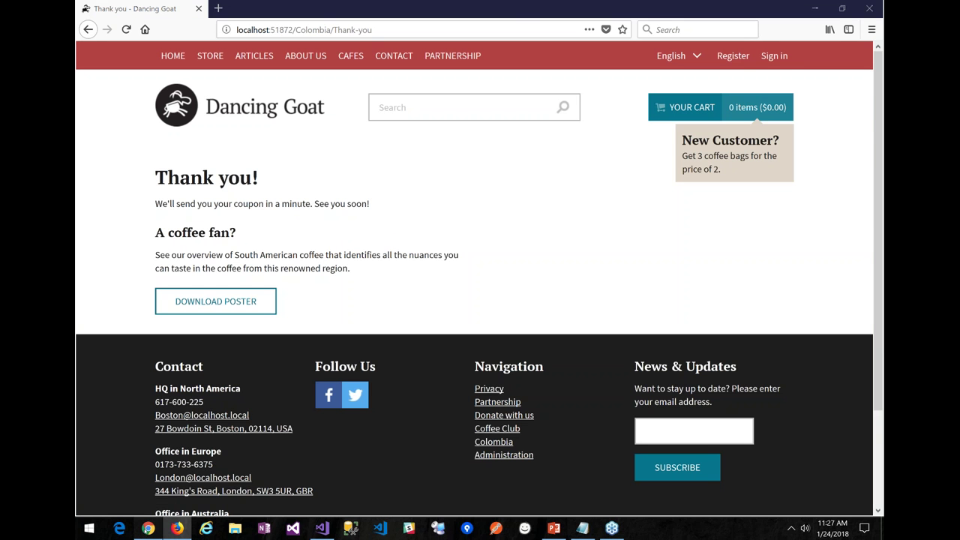
key("alt+Tab")
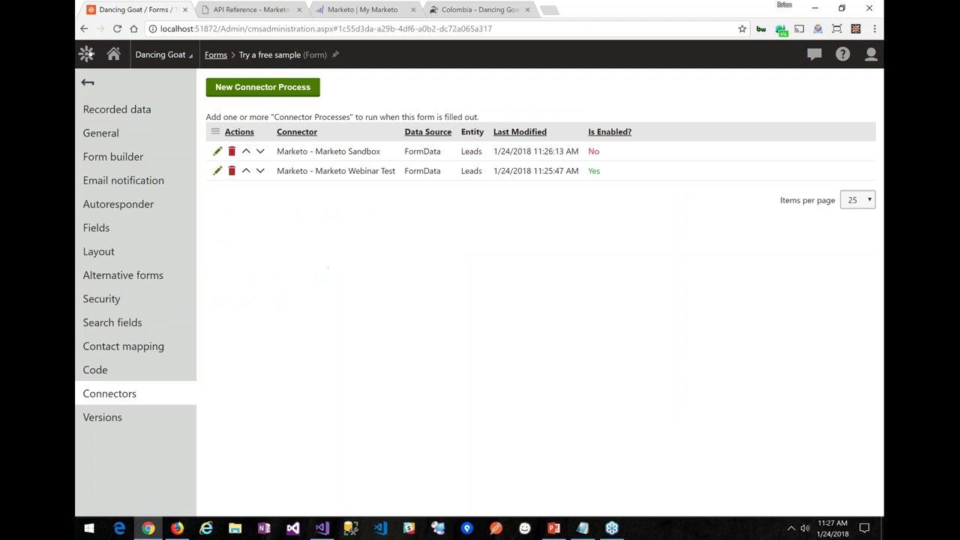
Inspect the newest Toolkit Connect entry in the Event log, then switch to Marketo
left_click(88, 55)
type("eve")
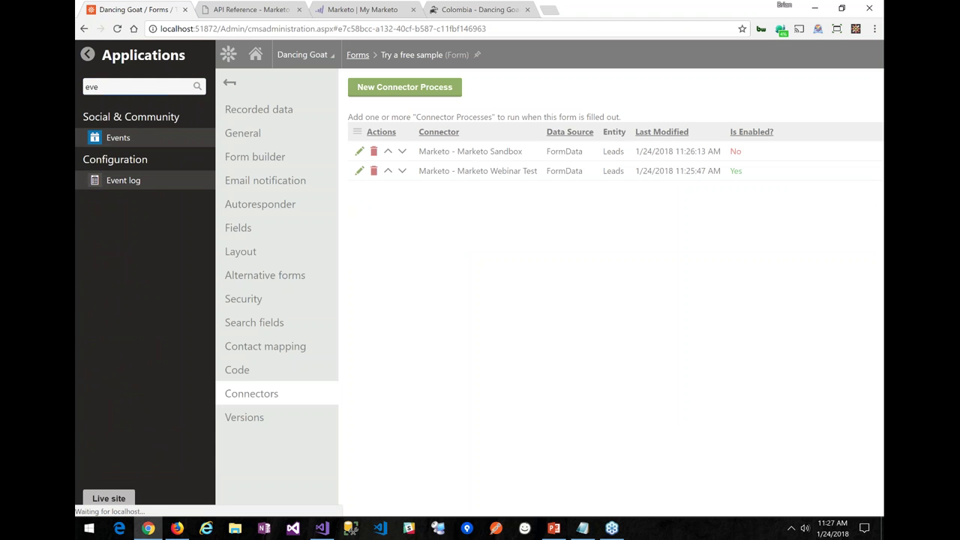
left_click(106, 183)
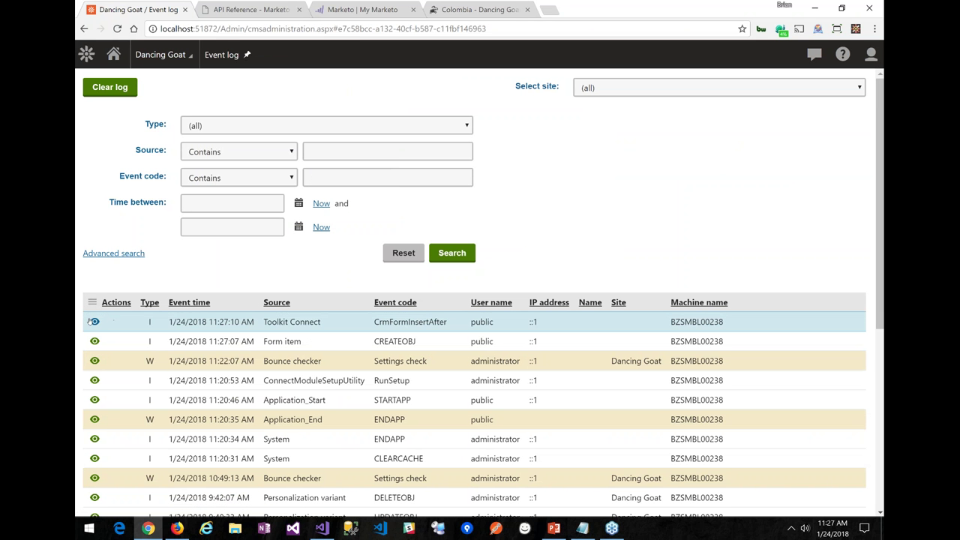
left_click(95, 321)
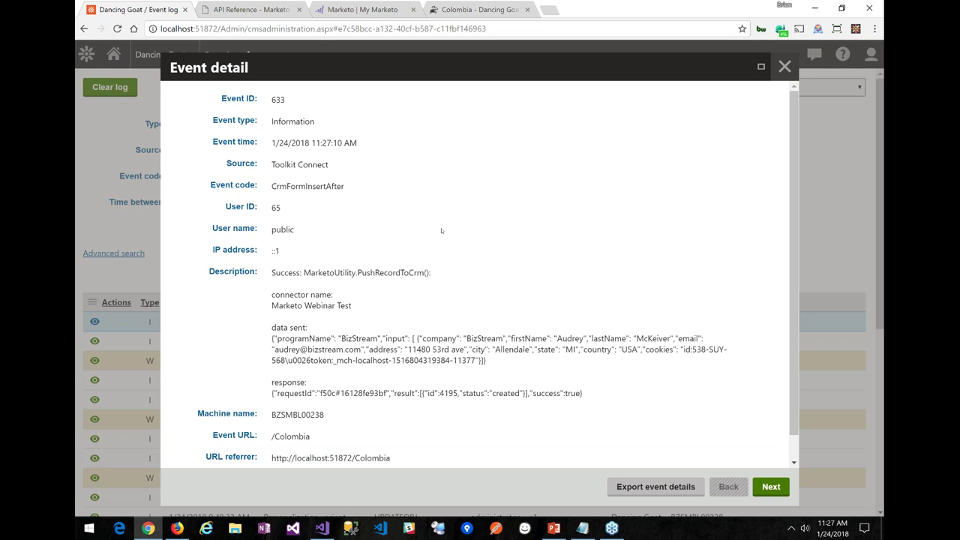
left_click(785, 66)
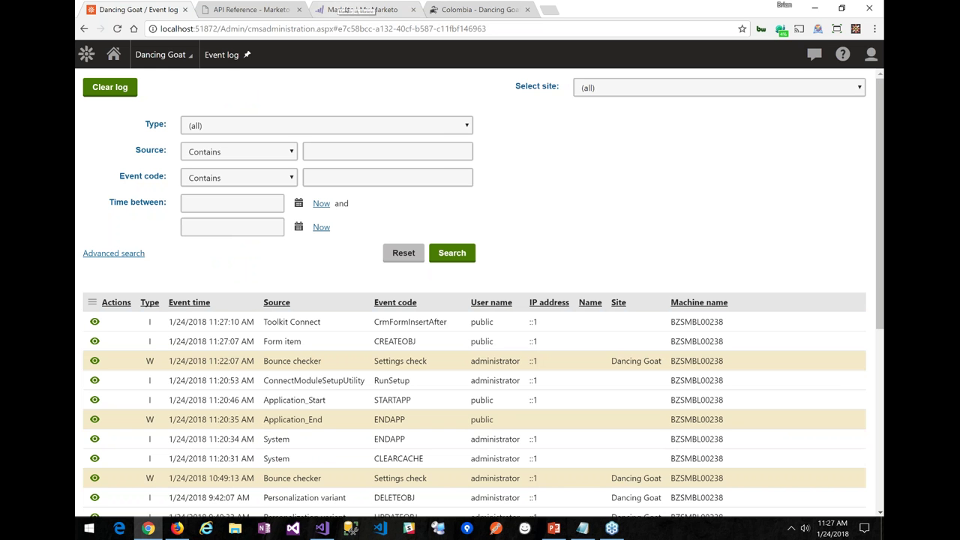
left_click(358, 10)
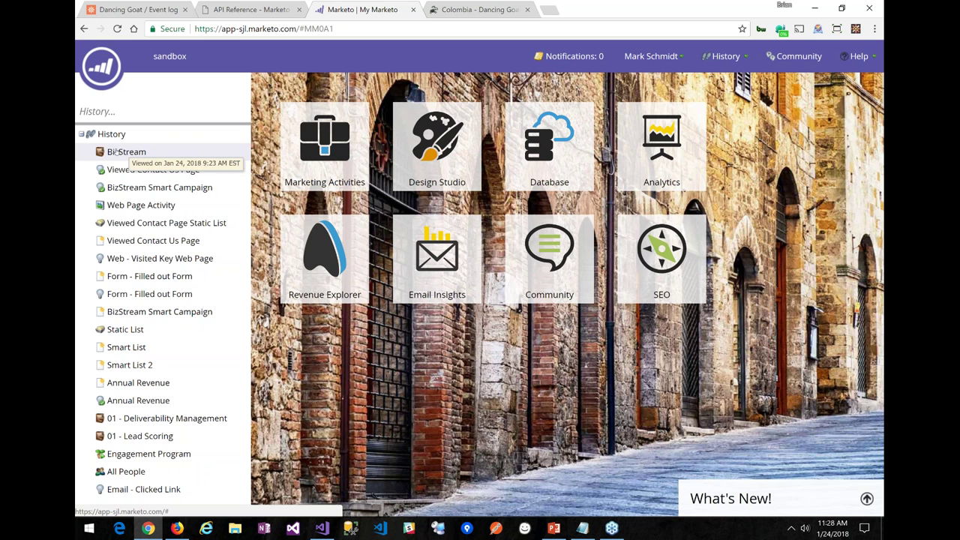
Sort the BizStream program's members by ID descending and open newest lead 4195's details
left_click(126, 151)
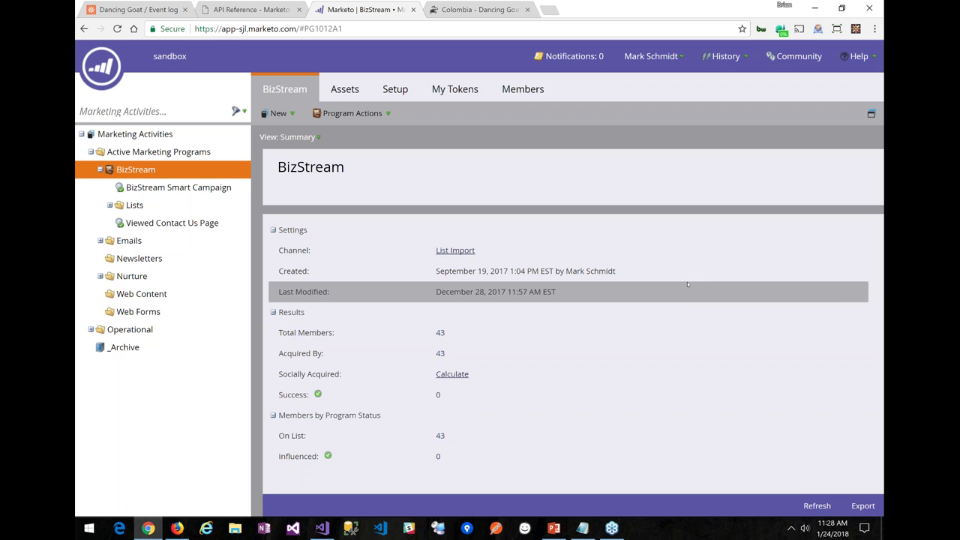
left_click(531, 93)
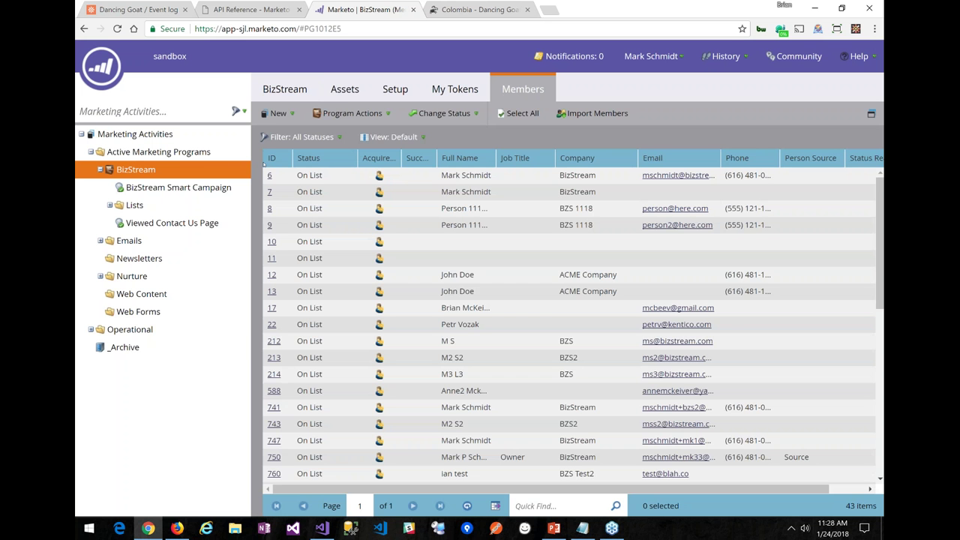
left_click(271, 161)
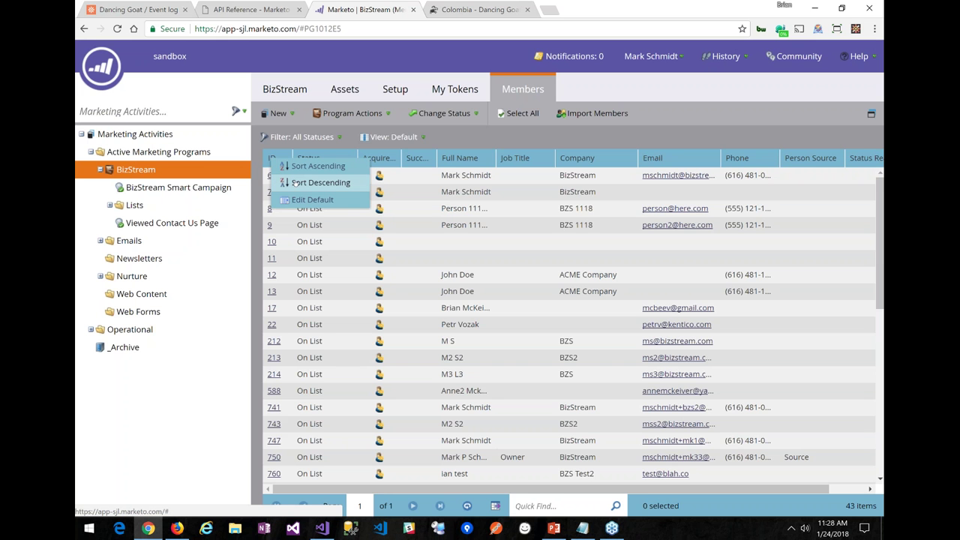
left_click(296, 183)
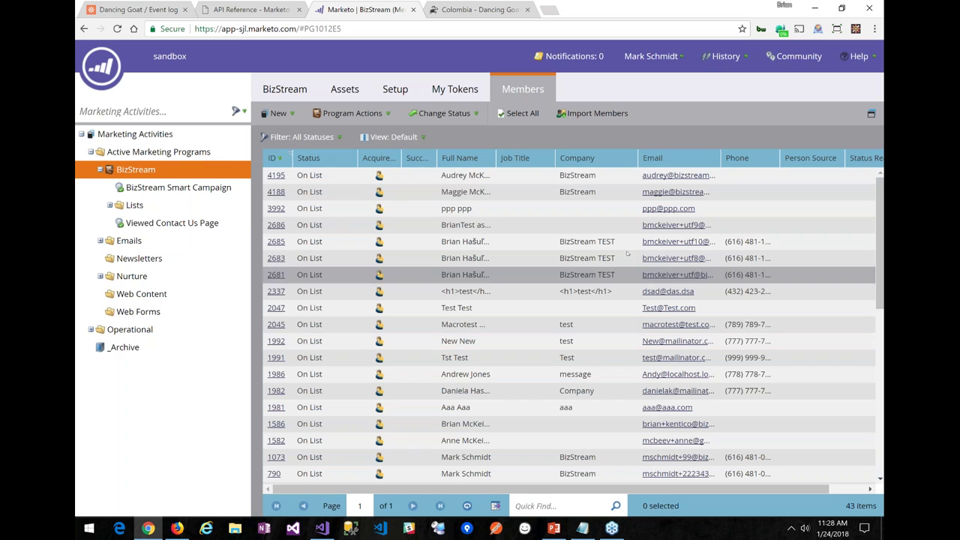
left_click(277, 175)
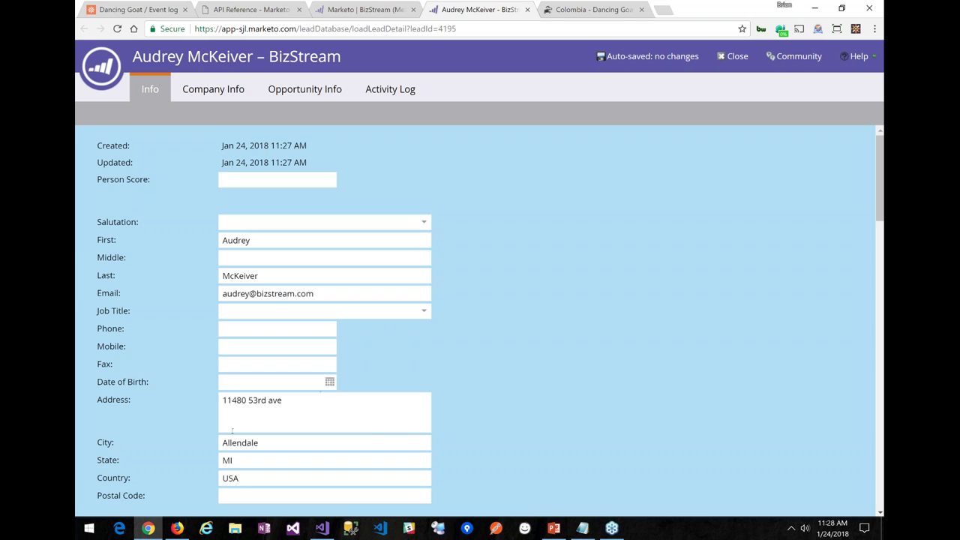
Check the lead's Activity Log shows the Colombia Thank-you visit, then return to Firefox
scroll(612, 365, "down", 3)
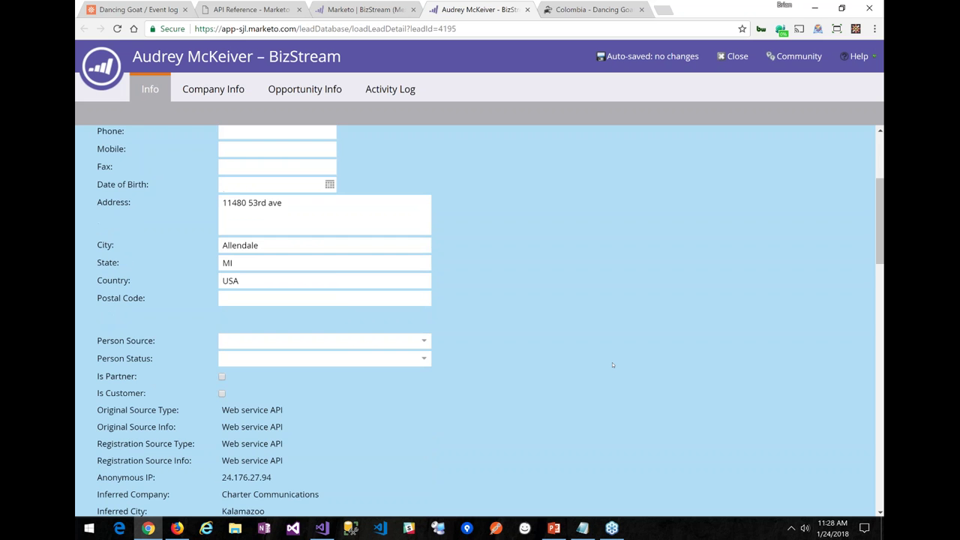
scroll(612, 365, "down", 3)
scroll(612, 365, "up", 6)
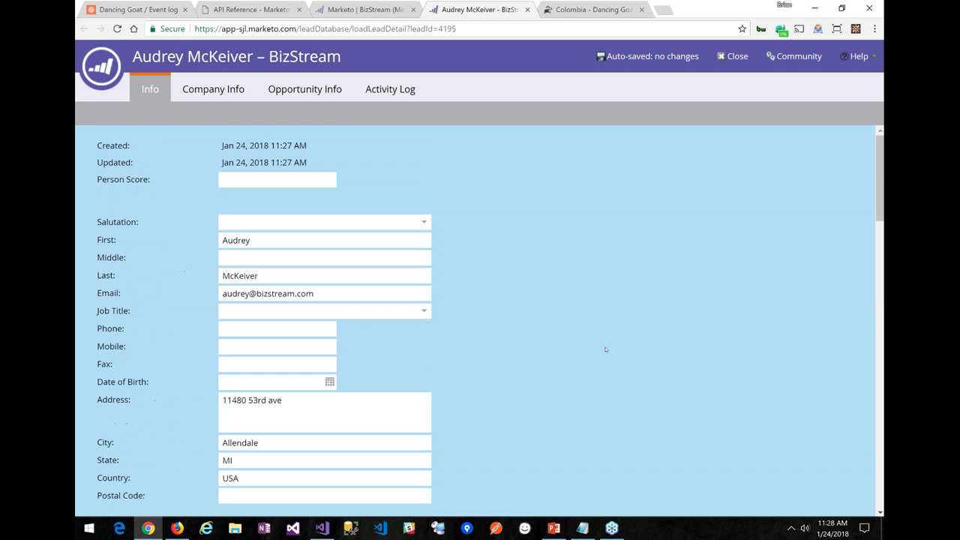
left_click(393, 90)
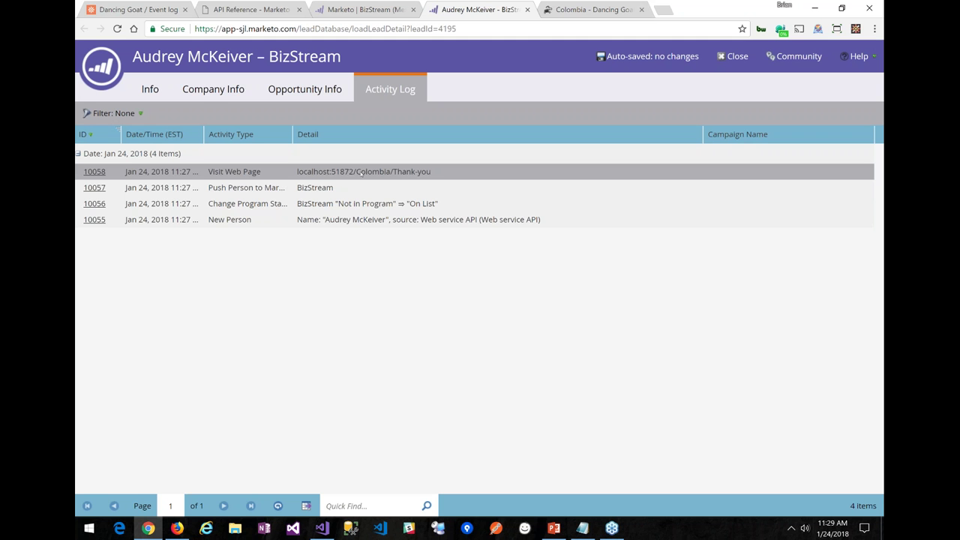
key("alt+Tab")
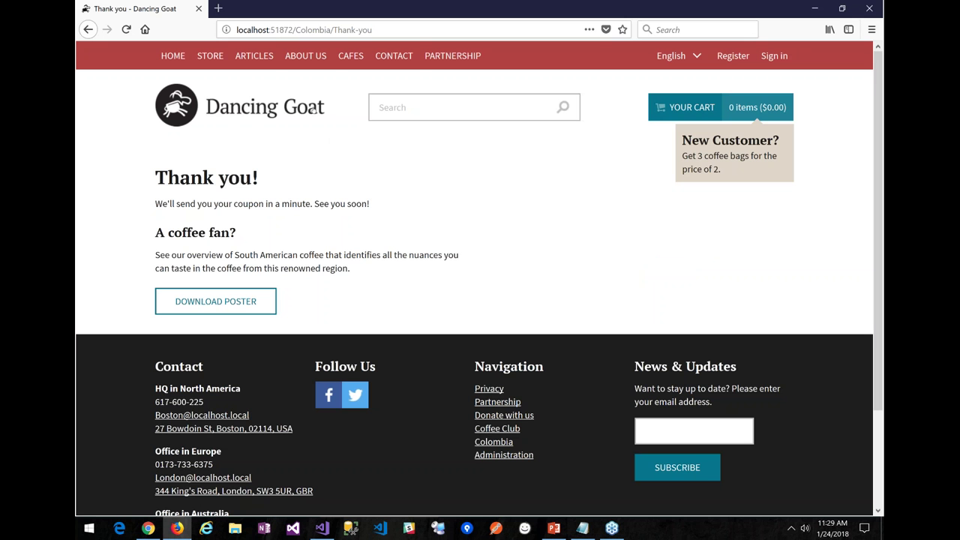
Visit the Dancing Goat Contact and Home pages, then reload the Marketo lead record
left_click(394, 56)
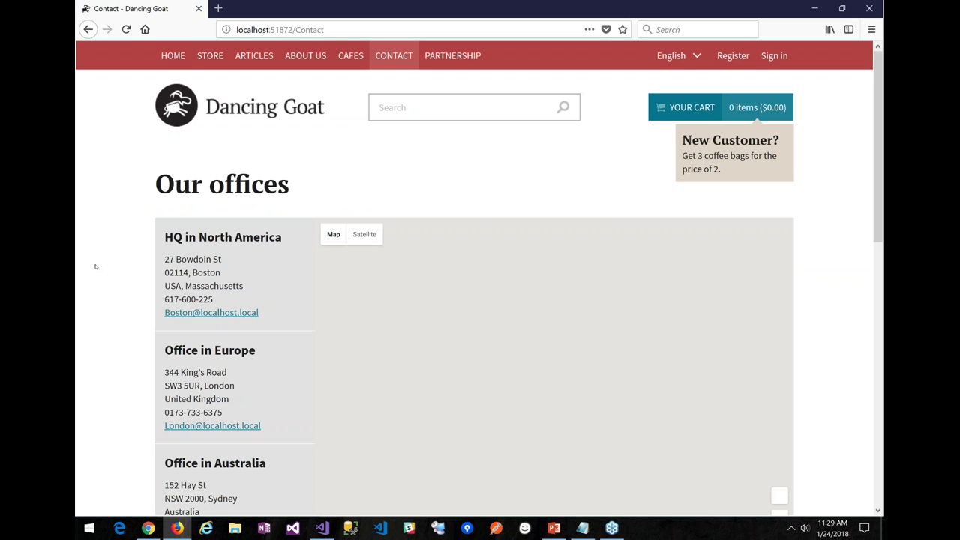
left_click(163, 63)
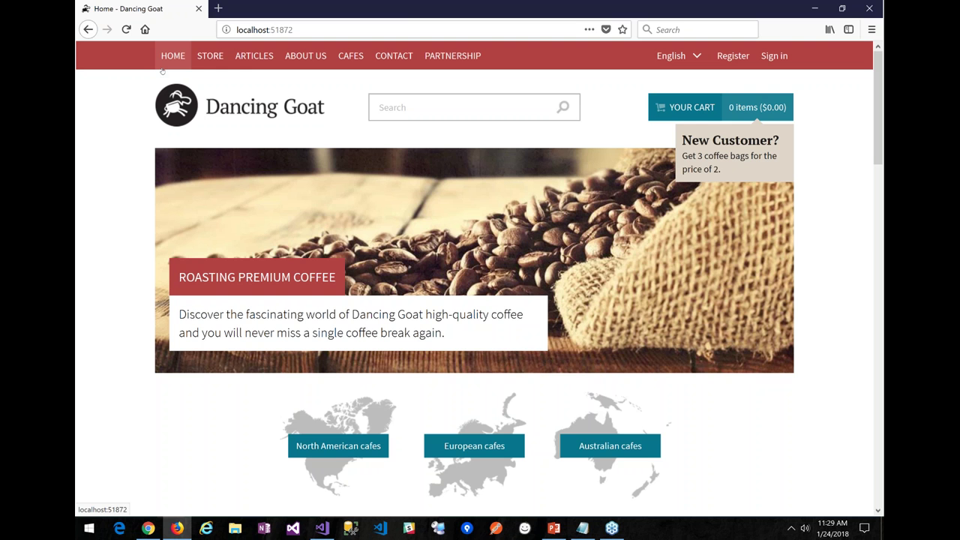
key("alt+Tab")
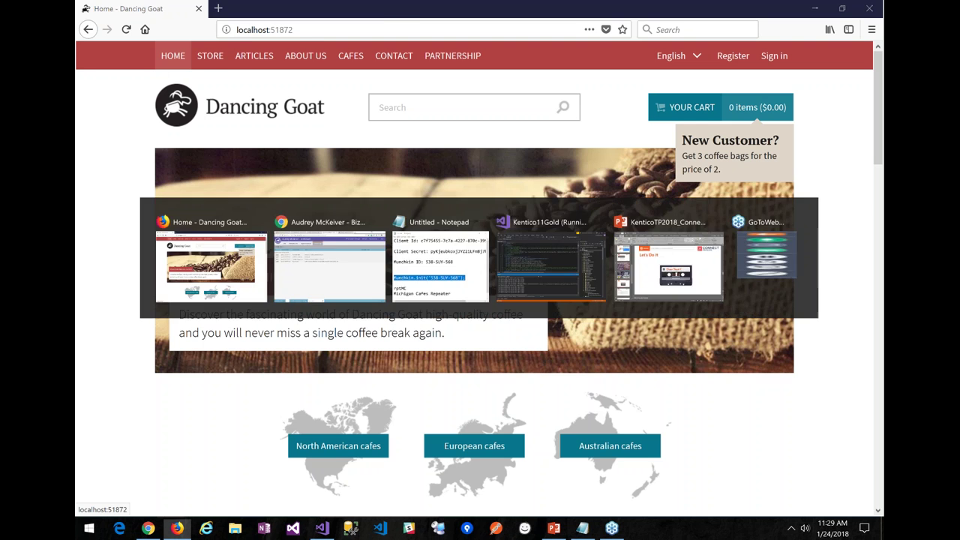
key("F5")
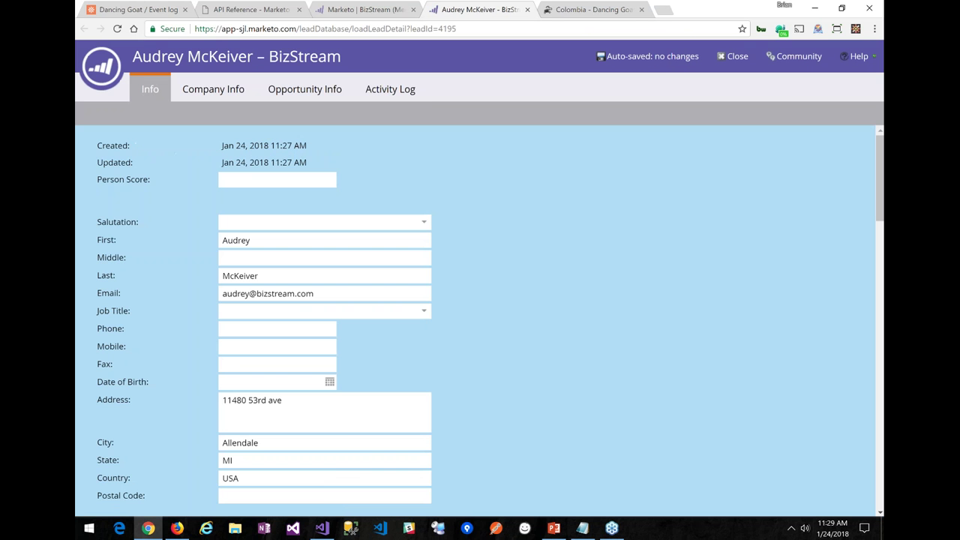
Confirm the lead's Activity Log now has 8 entries, then go to the Colombia page tab
left_click(387, 93)
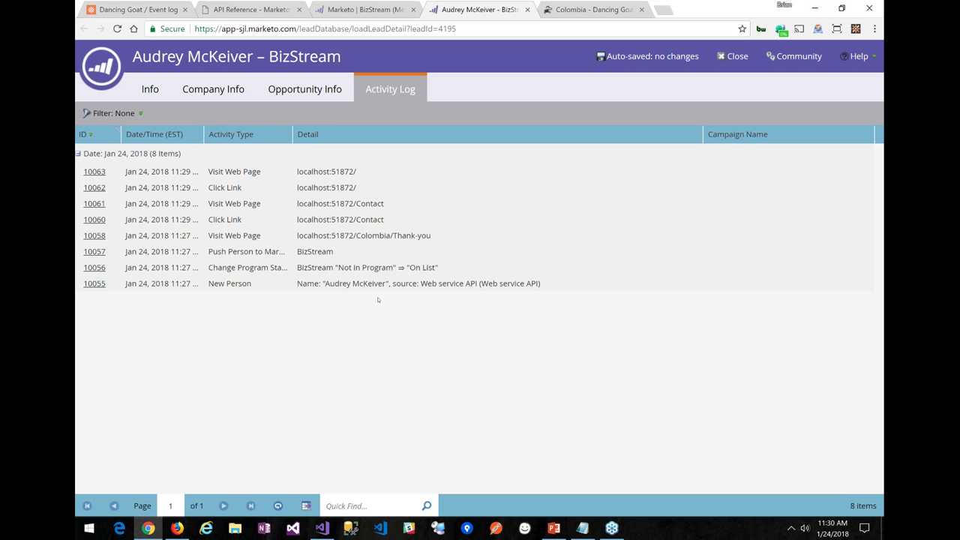
left_click(572, 10)
Scroll back to the top of the Dancing Goat site and go to the Cafes page
scroll(616, 201, "up", 2)
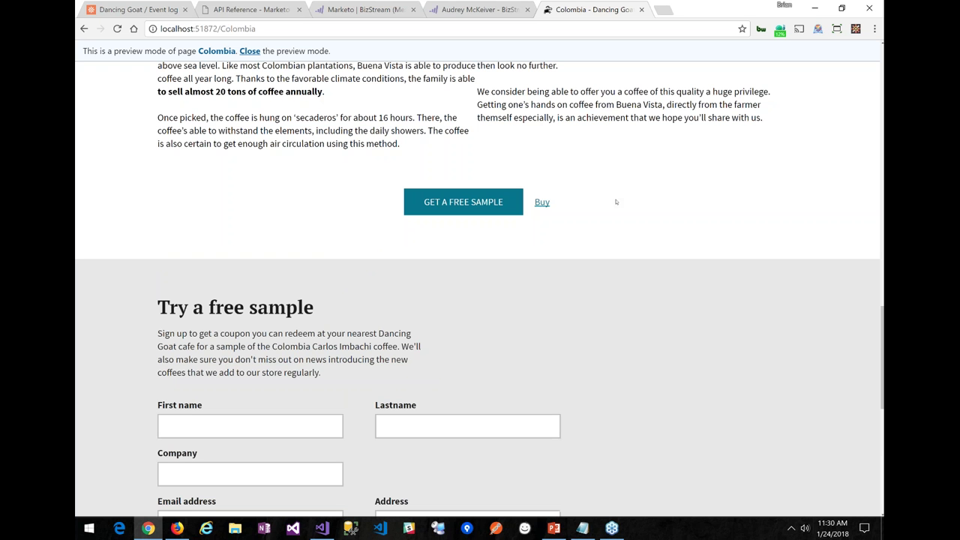
scroll(615, 202, "up", 6)
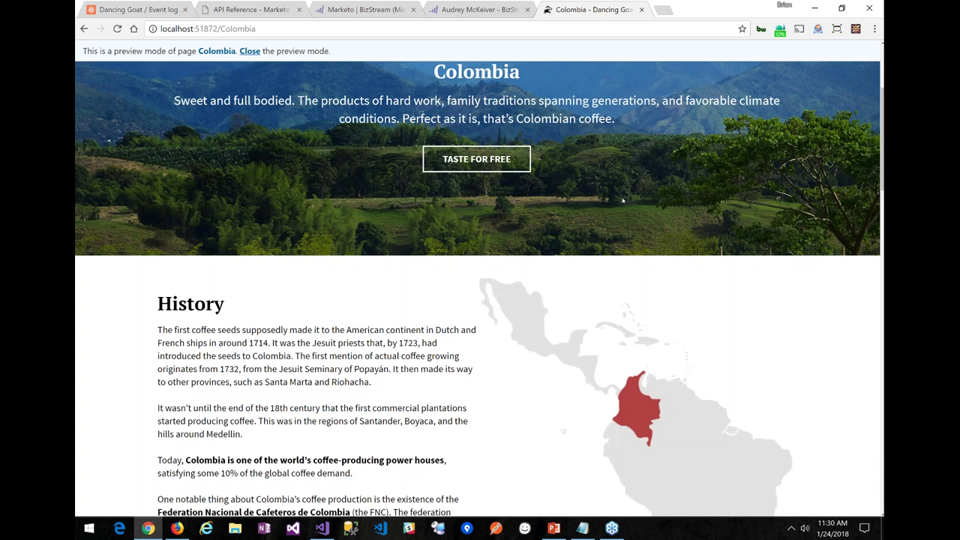
scroll(621, 200, "up", 3)
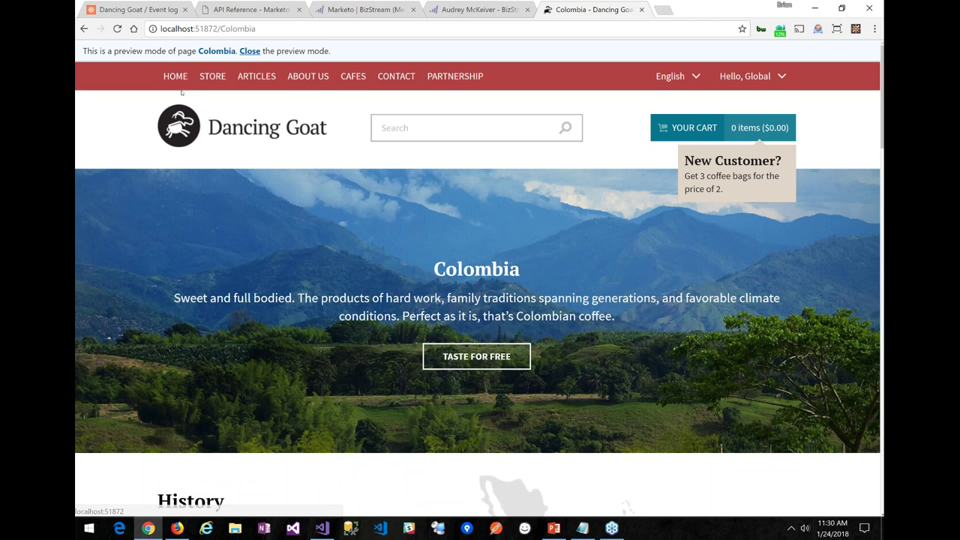
left_click(347, 78)
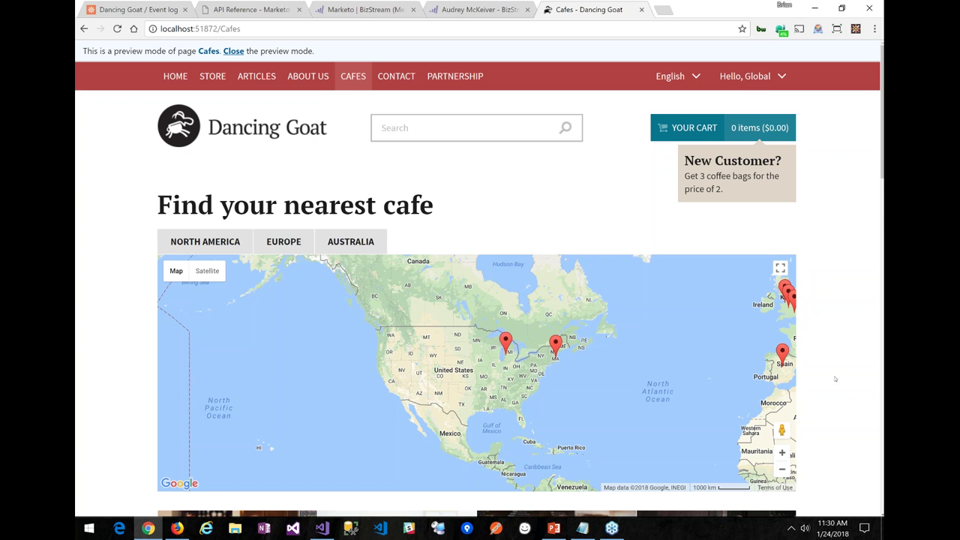
Scroll through the cafe cards to confirm cafes like Amsterdam, Boston, Brisbane and Los Angeles appear
scroll(832, 349, "down", 1)
scroll(830, 318, "down", 3)
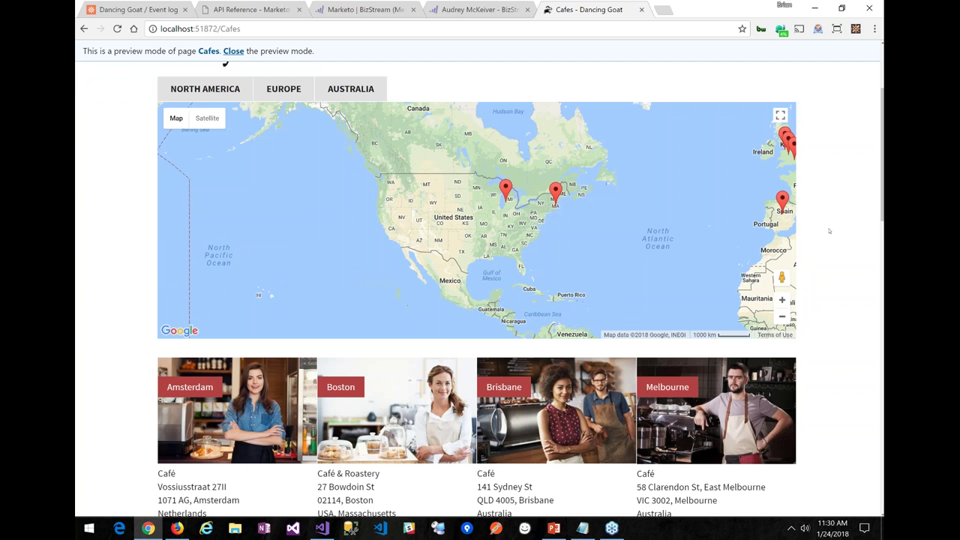
scroll(825, 300, "down", 1)
scroll(819, 369, "down", 1)
scroll(817, 315, "down", 3)
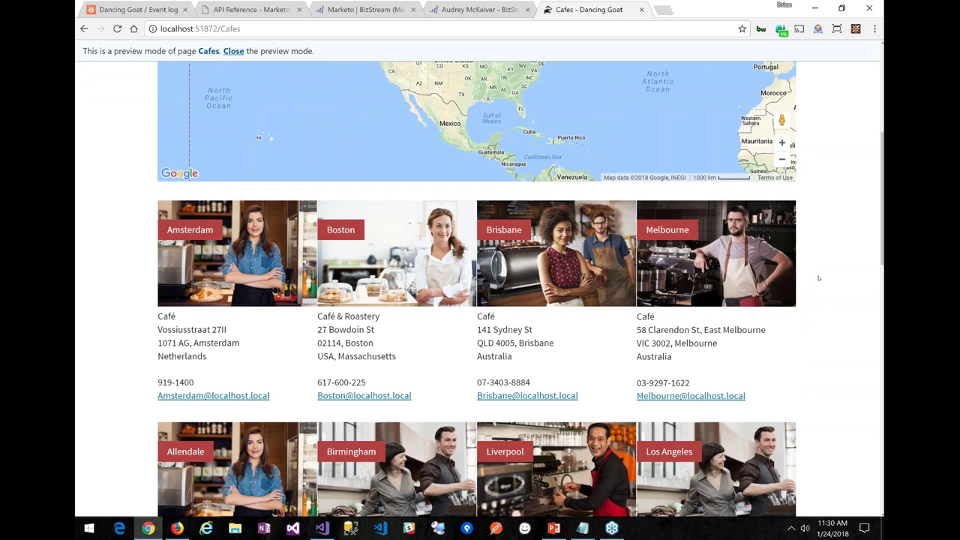
scroll(848, 294, "down", 1)
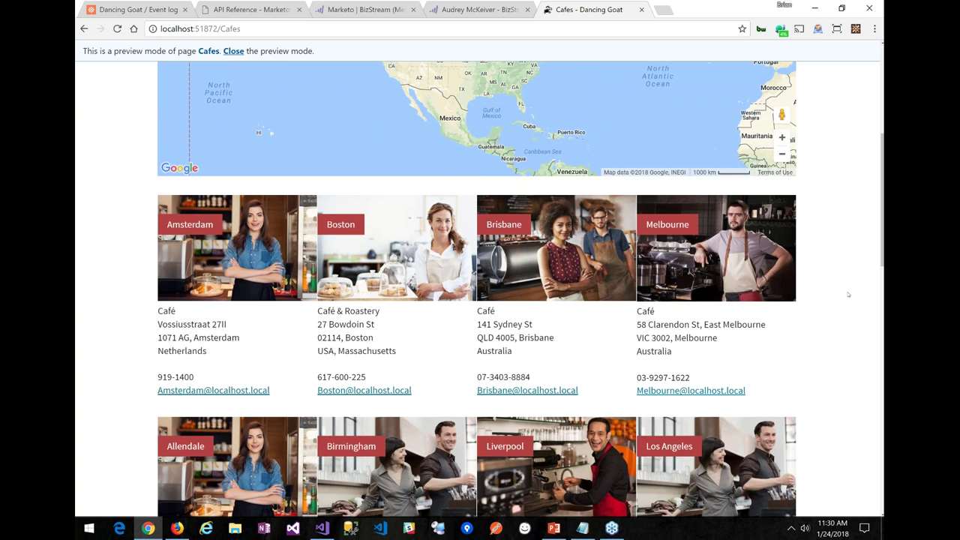
scroll(848, 295, "down", 1)
scroll(840, 232, "down", 2)
scroll(839, 218, "down", 1)
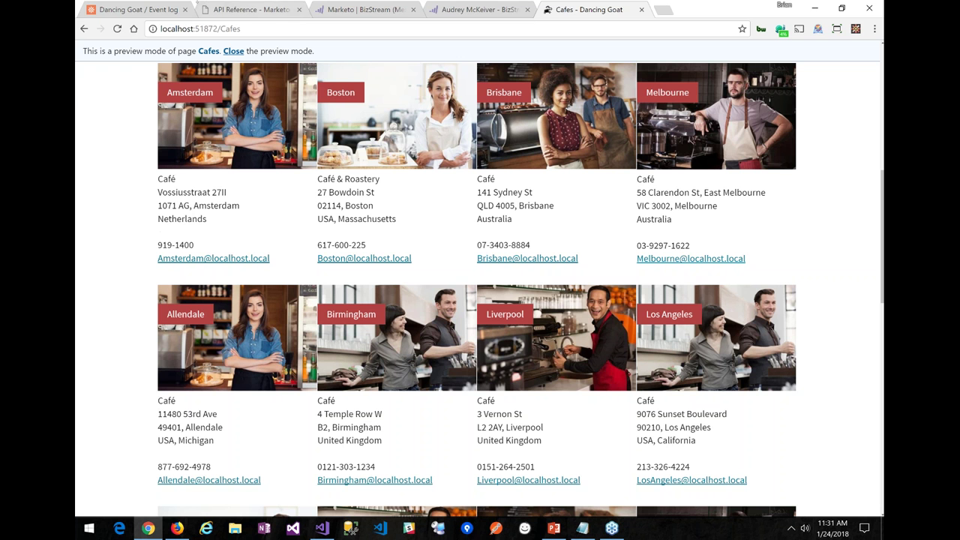
In Pages, expand Cafes, North America and Europe, select Cafes and view its Design layout
left_click(146, 9)
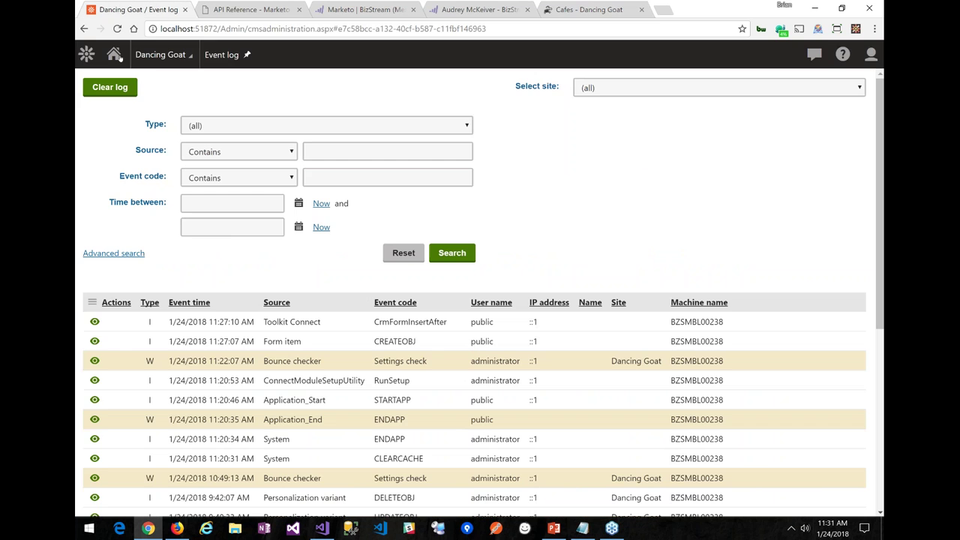
left_click(119, 59)
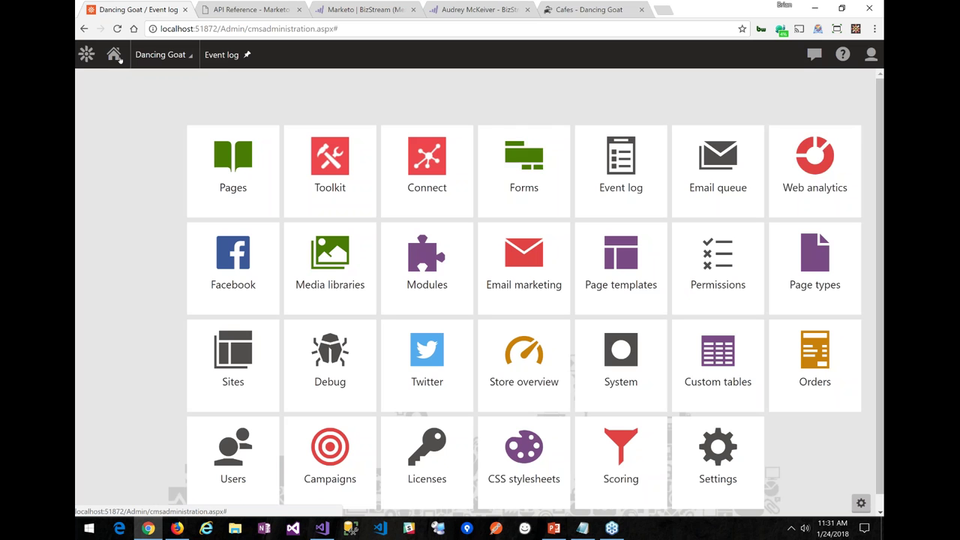
left_click(231, 186)
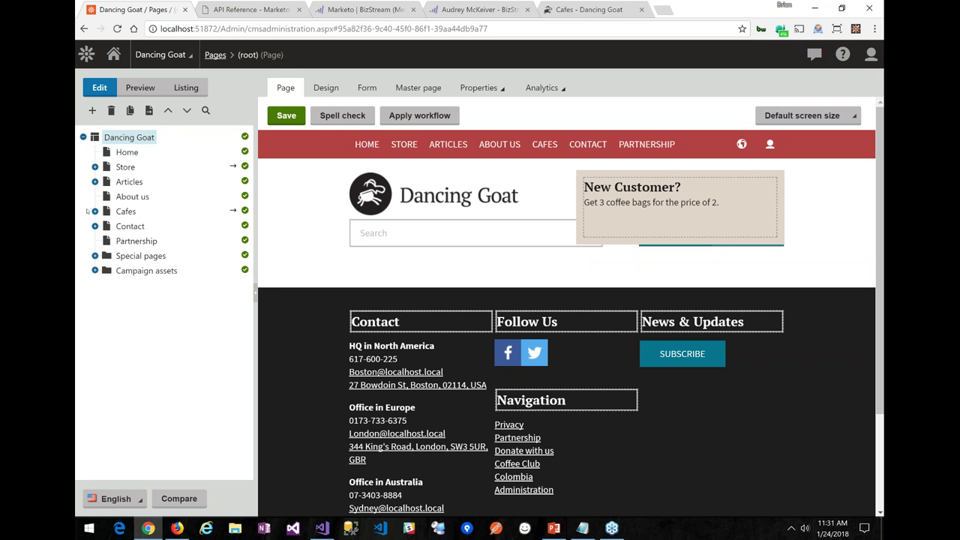
left_click(95, 212)
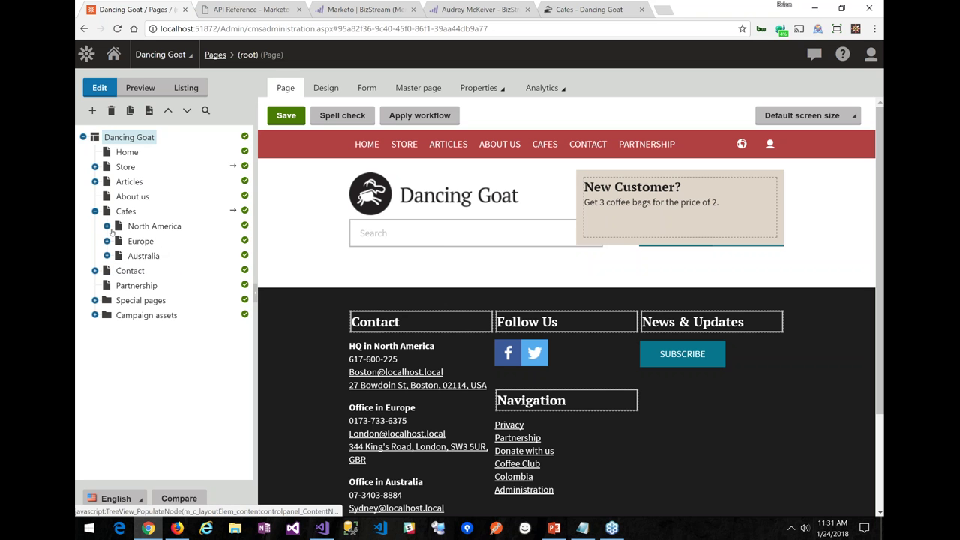
left_click(107, 225)
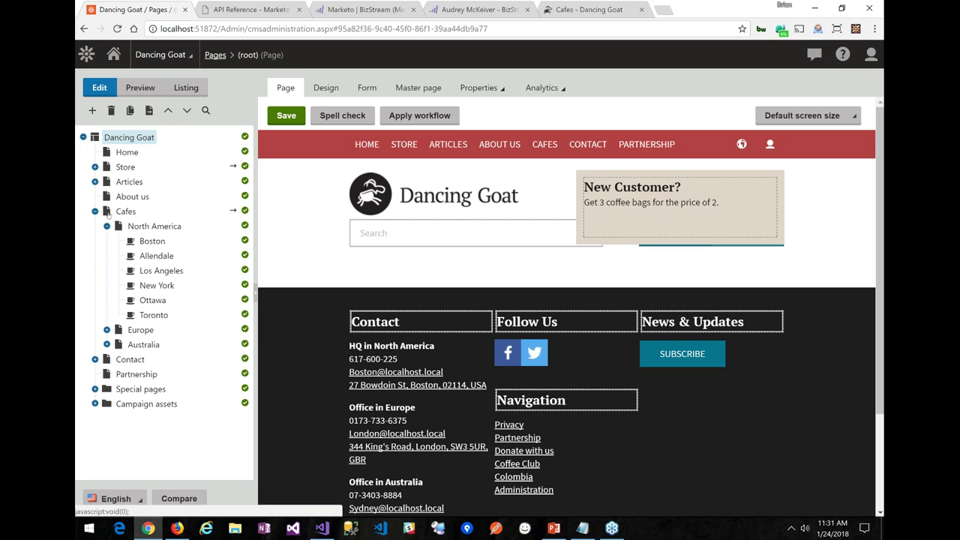
left_click(126, 212)
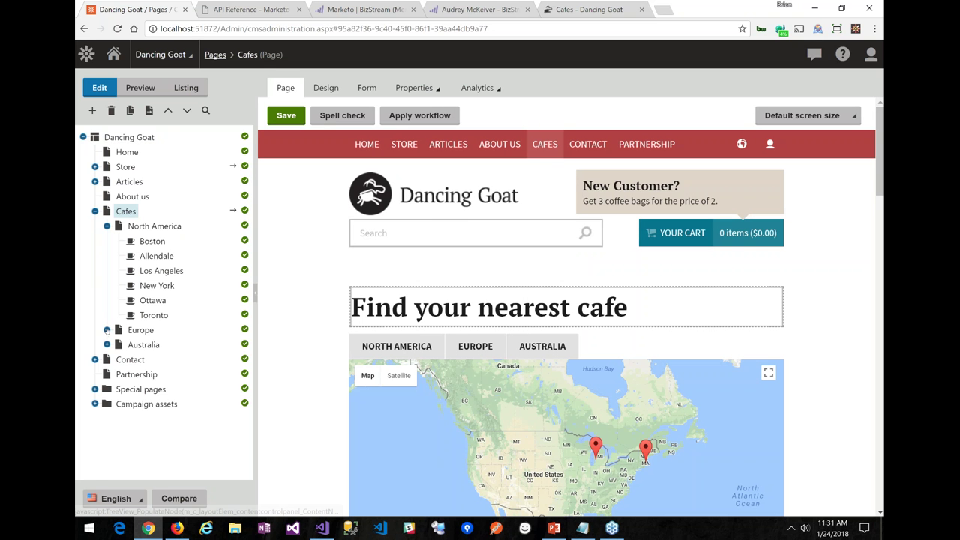
left_click(107, 329)
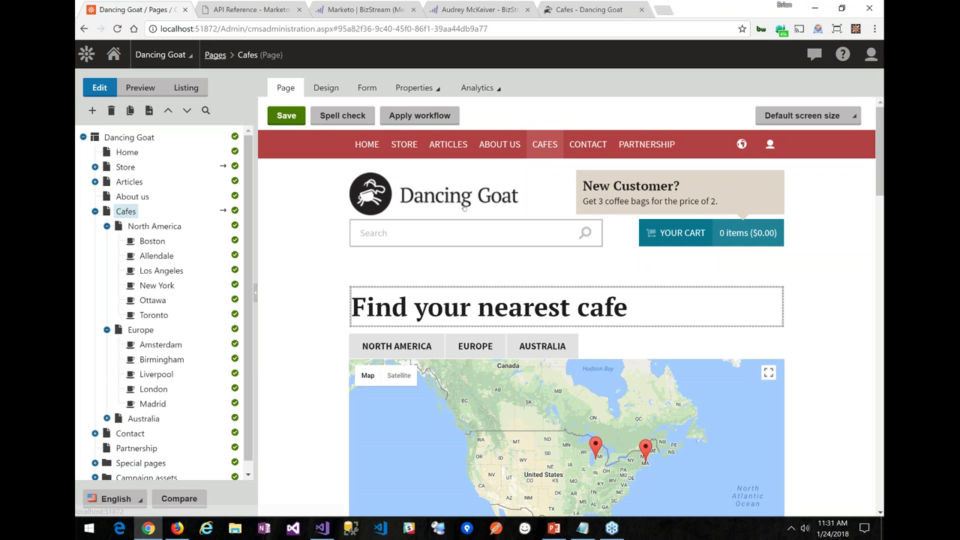
left_click(334, 89)
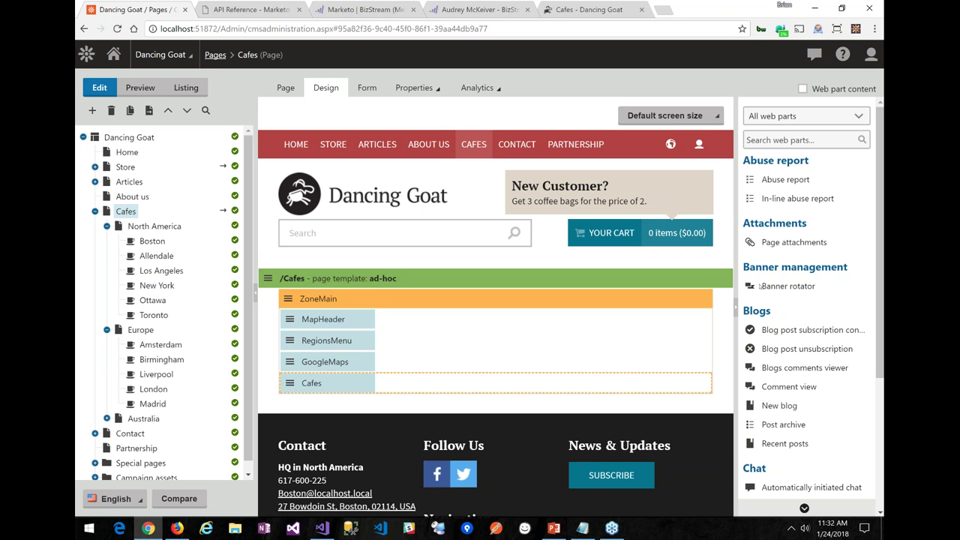
Hide the web part catalogue and add a new personalization variant to the Cafes web part
left_click(735, 308)
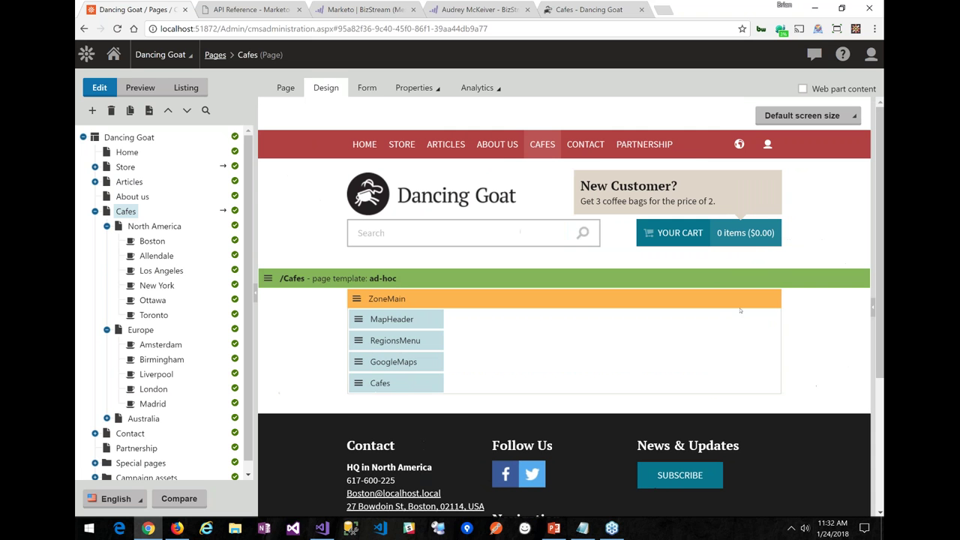
left_click(359, 384)
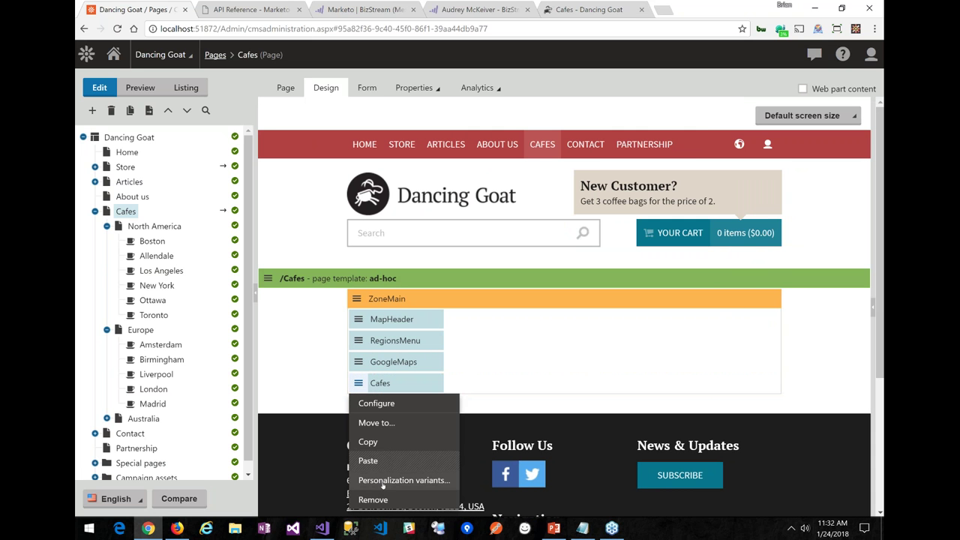
mouse_move(383, 486)
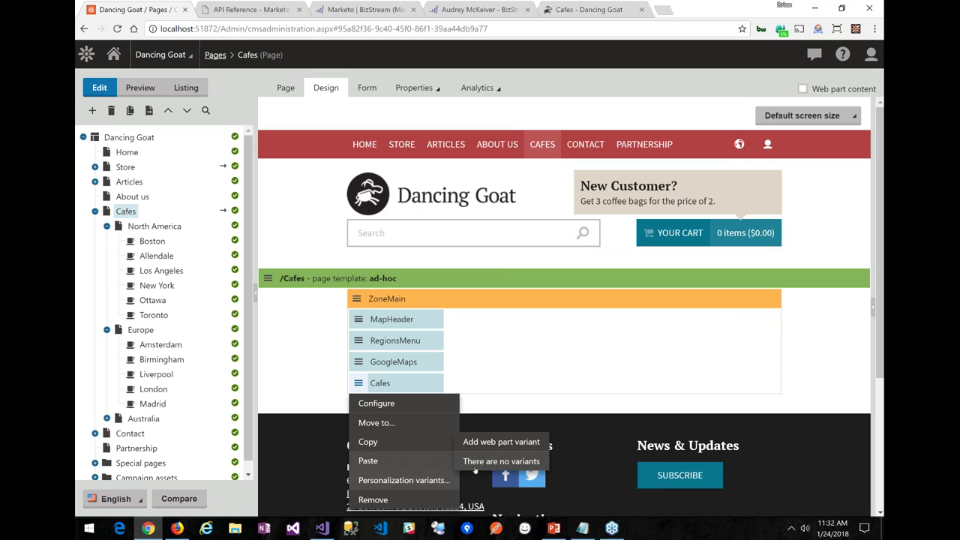
left_click(501, 443)
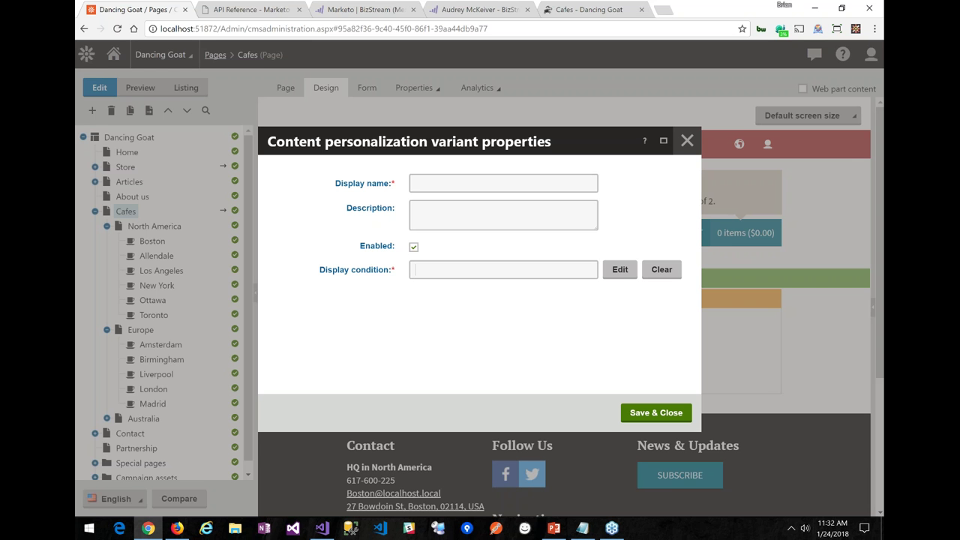
Enter FromMichiganCafesWebinar as the variant's display name and open the Display condition editor
left_click(448, 179)
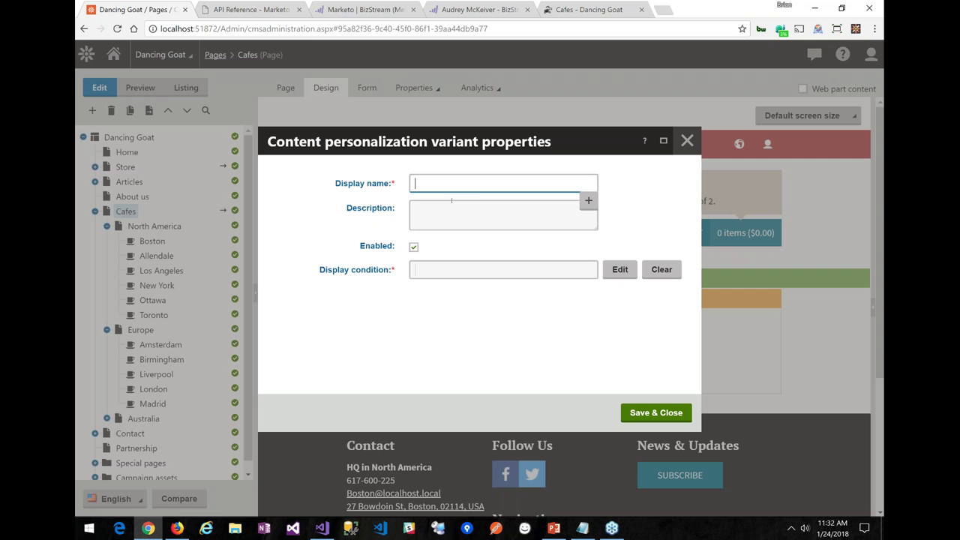
type("F")
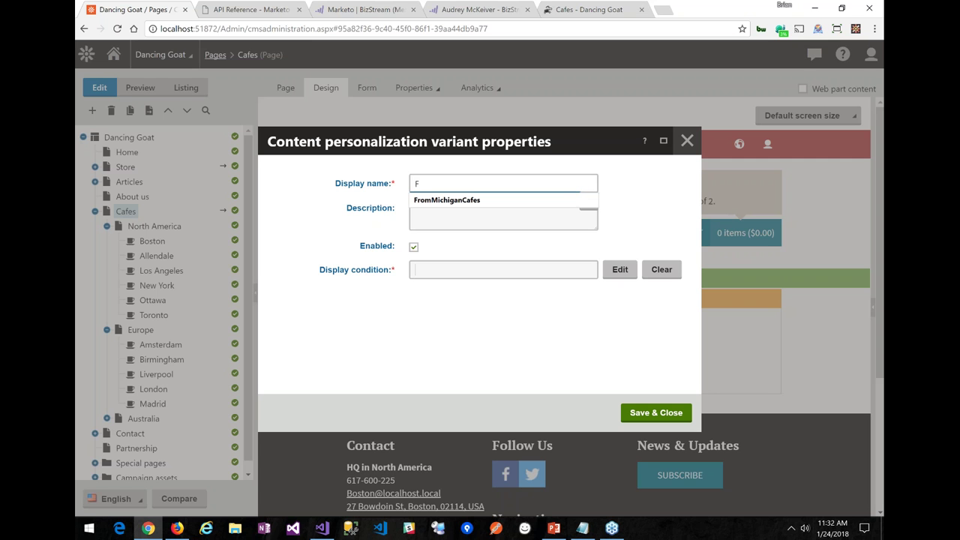
key("Down")
key("Return")
type("We")
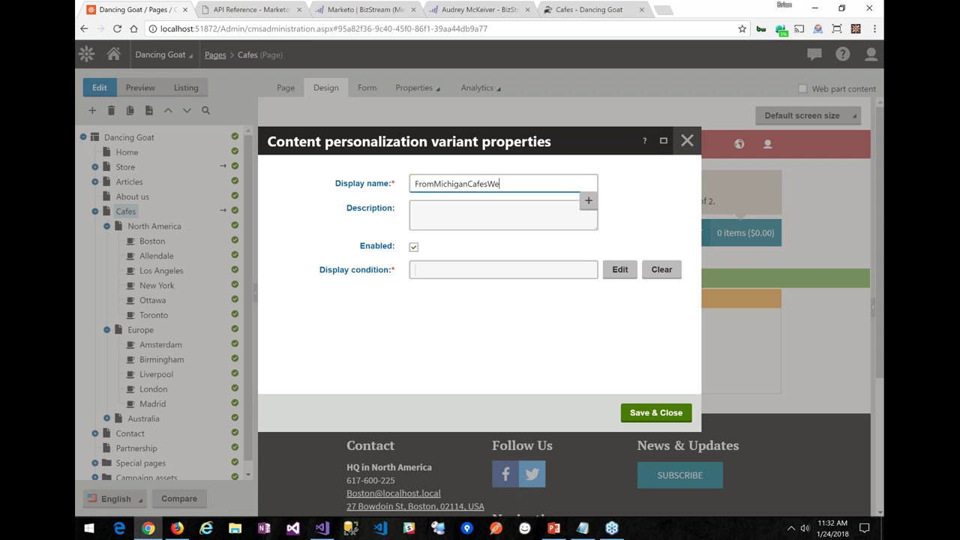
type("binar")
left_click(620, 269)
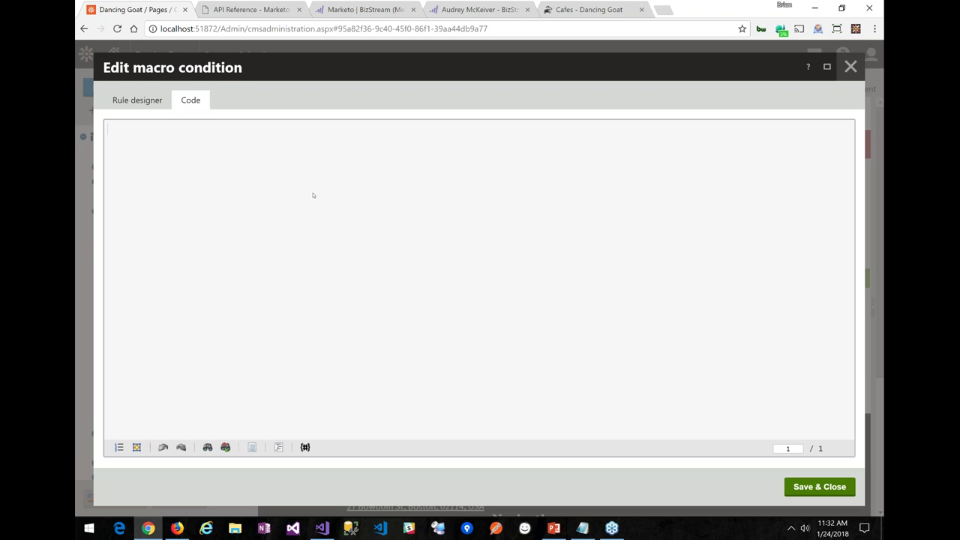
Switch the condition editor from rule designer to Code mode
left_click(137, 102)
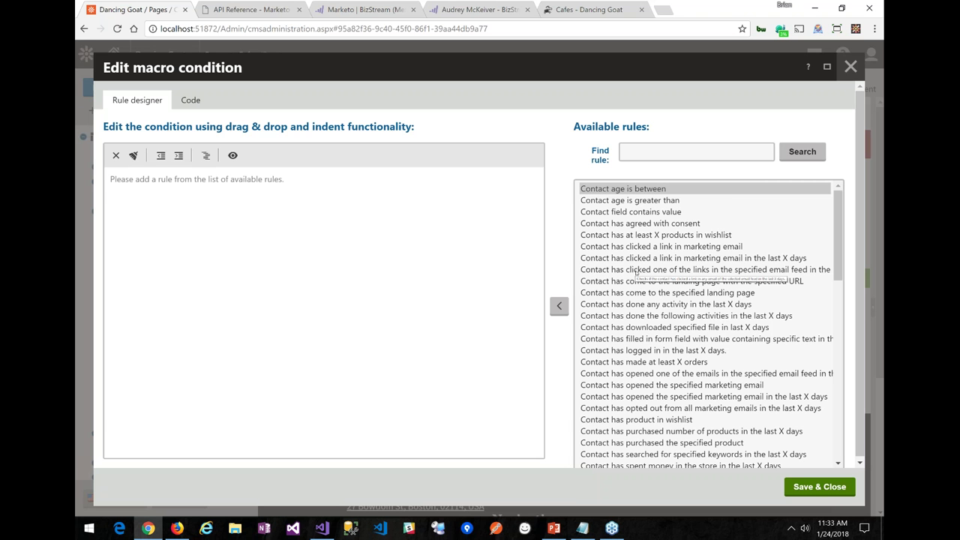
left_click(190, 99)
left_click(528, 110)
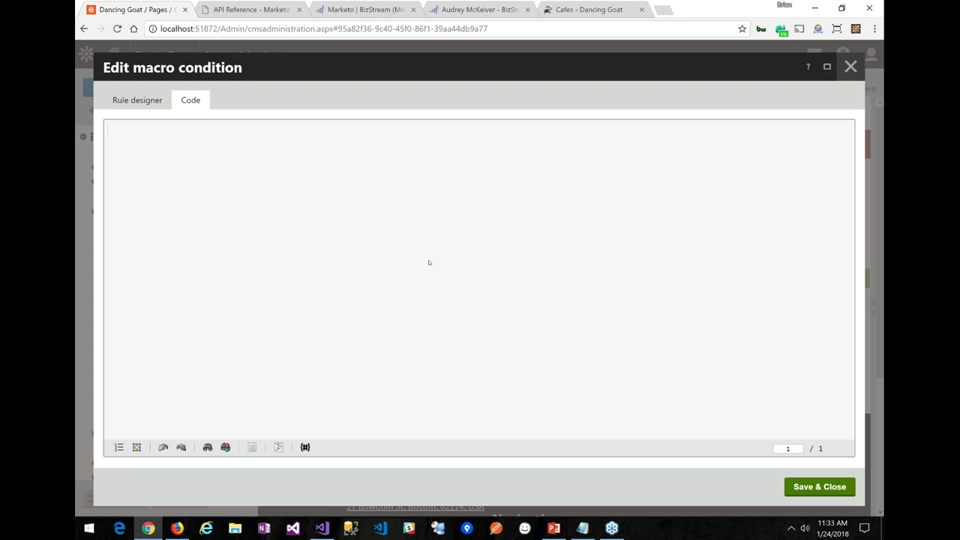
left_click(439, 262)
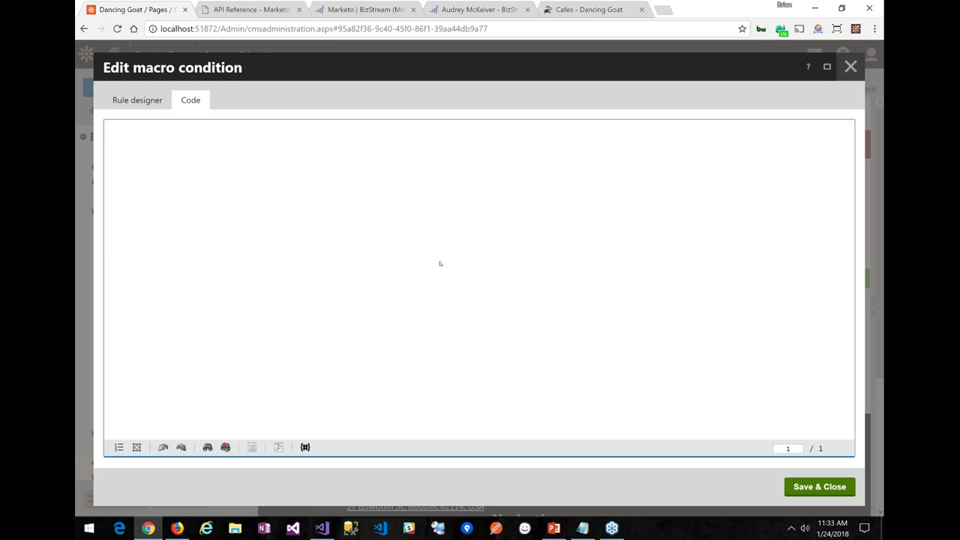
Enter (ConnectMarketoLead.LeadGetStringValue("state", "").ToLower() == "mi") as the condition and save it
type("Conn")
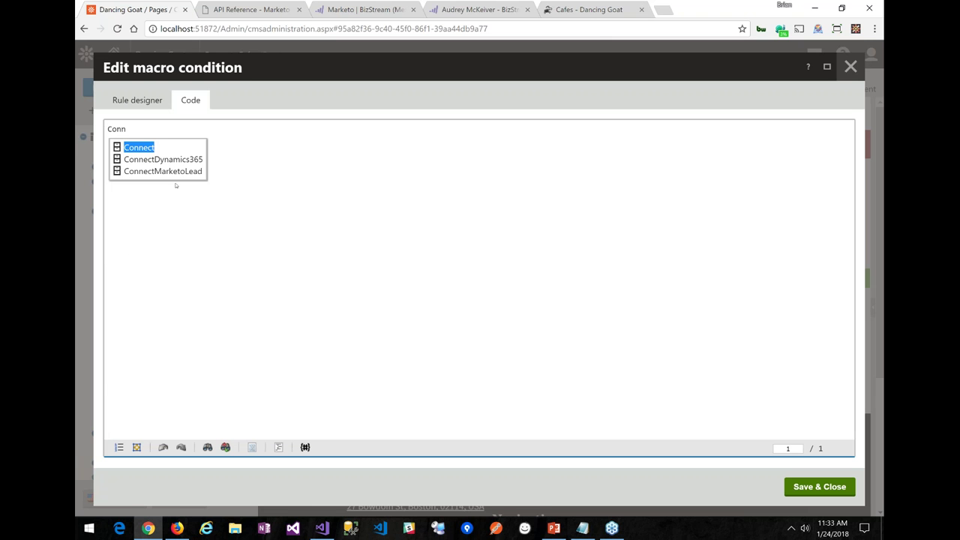
left_click(175, 171)
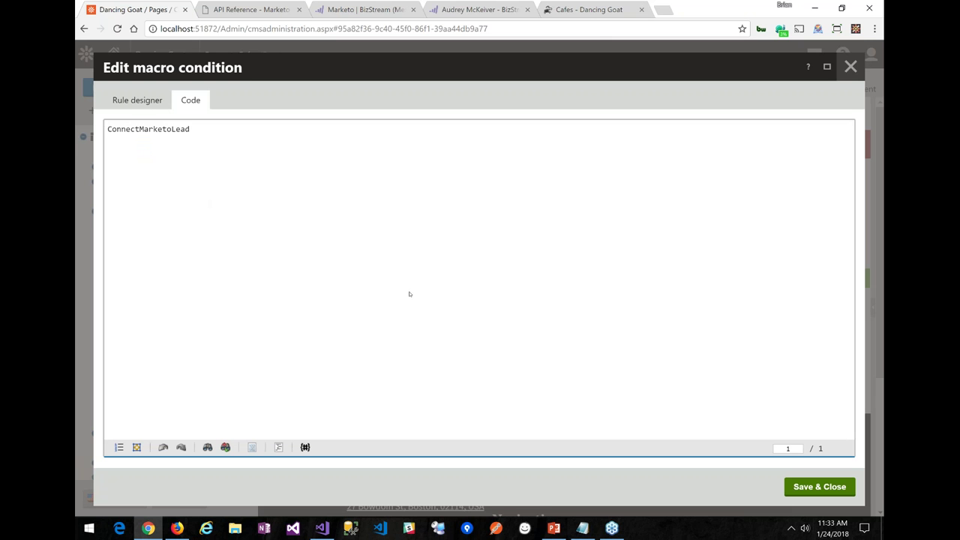
type(".")
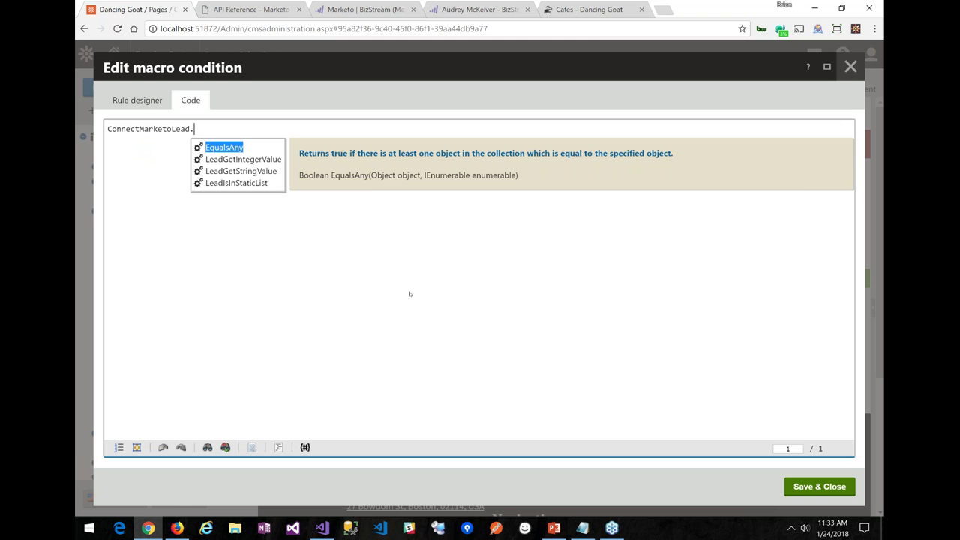
key("Down")
key("Down")
key("Return")
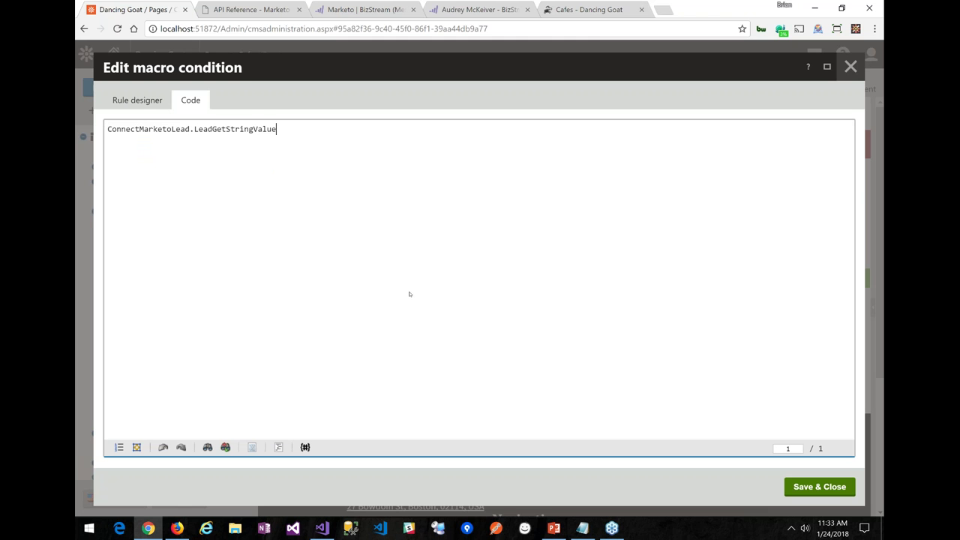
type("(\"")
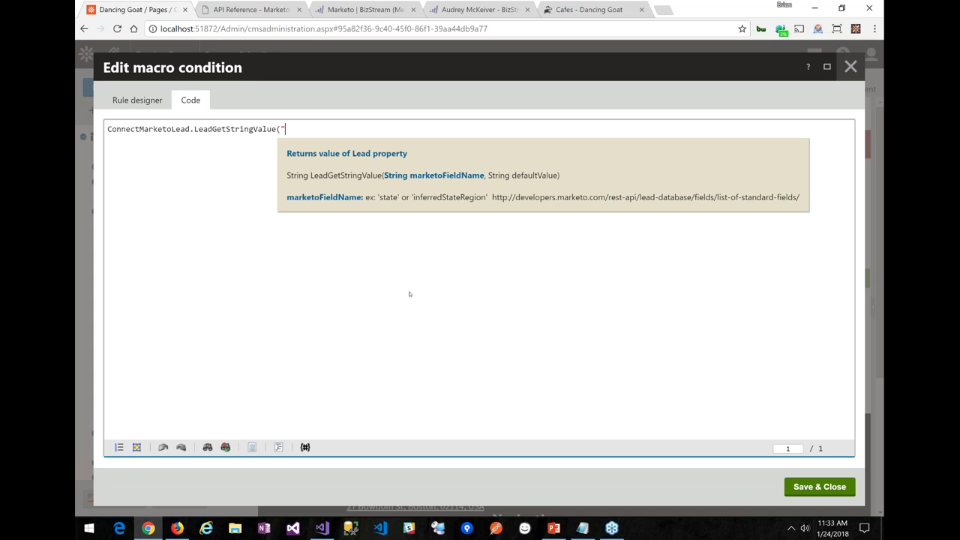
type("state\", \"\")")
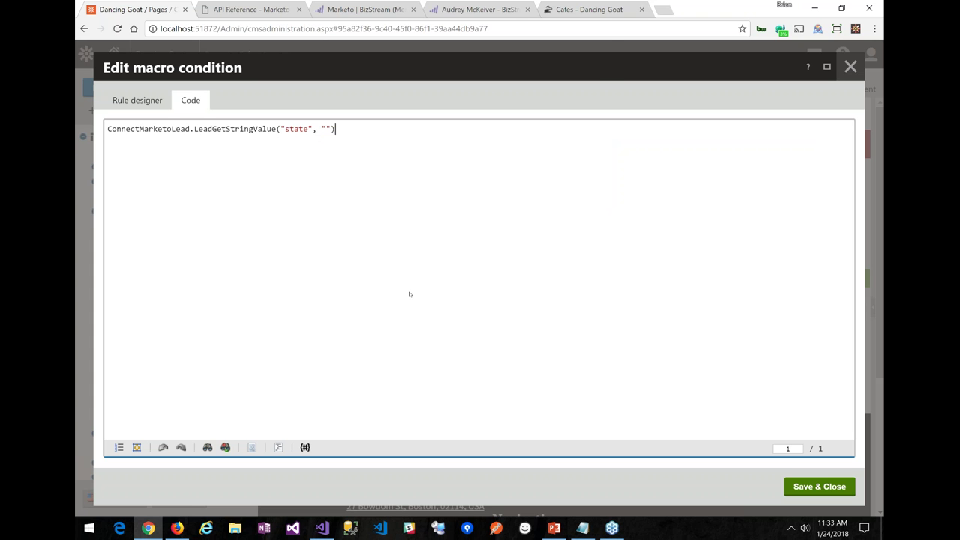
type(" ==")
key("BackSpace")
key("BackSpace")
key("BackSpace")
key("BackSpace")
type(".to")
key("Return")
type("() == \"mi\")")
key("Left")
key("Left")
key("Left")
key("Left")
key("Left")
key("Left")
key("Left")
key("Left")
key("Left")
key("Left")
key("Left")
key("Left")
key("Left")
key("Left")
key("Left")
key("Left")
key("Left")
key("Left")
key("Left")
key("Left")
key("Left")
key("Left")
key("Left")
key("Left")
key("Left")
key("Left")
key("Left")
key("Left")
key("Left")
key("Left")
key("Left")
key("Left")
key("Left")
key("Left")
key("Left")
key("Left")
key("Left")
key("Left")
key("Left")
key("Left")
type("(")
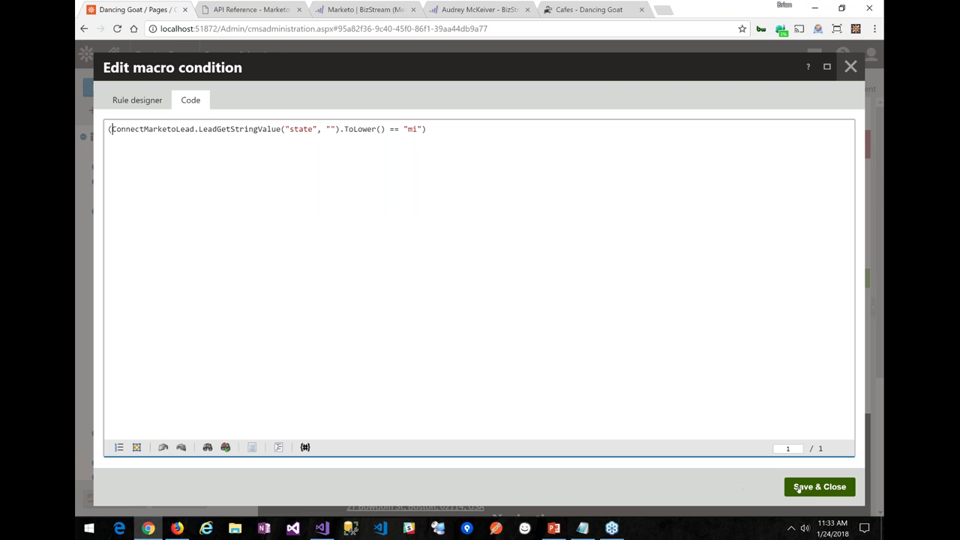
left_click(802, 488)
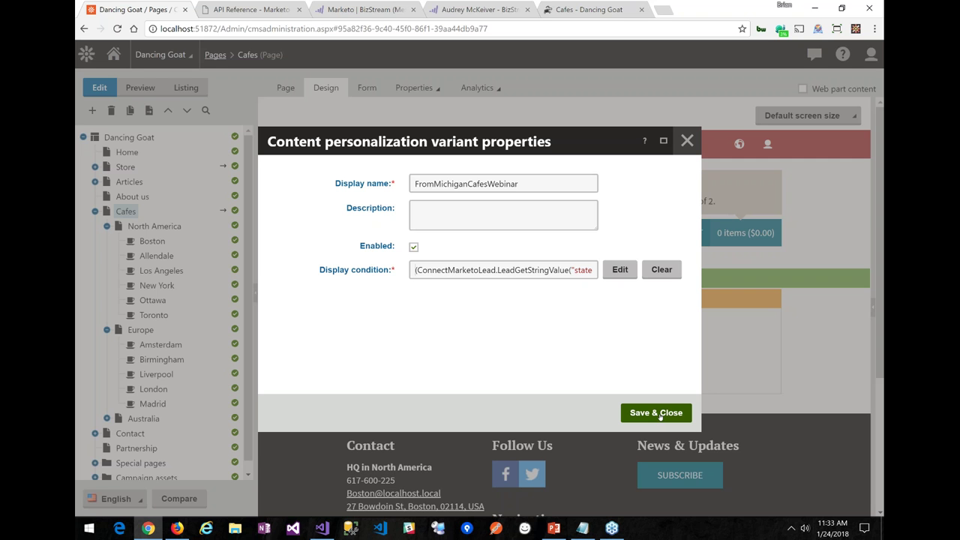
Save the variant, then give the repeater control ID rptMCafes and title Michigan Cafes Repeater
left_click(656, 413)
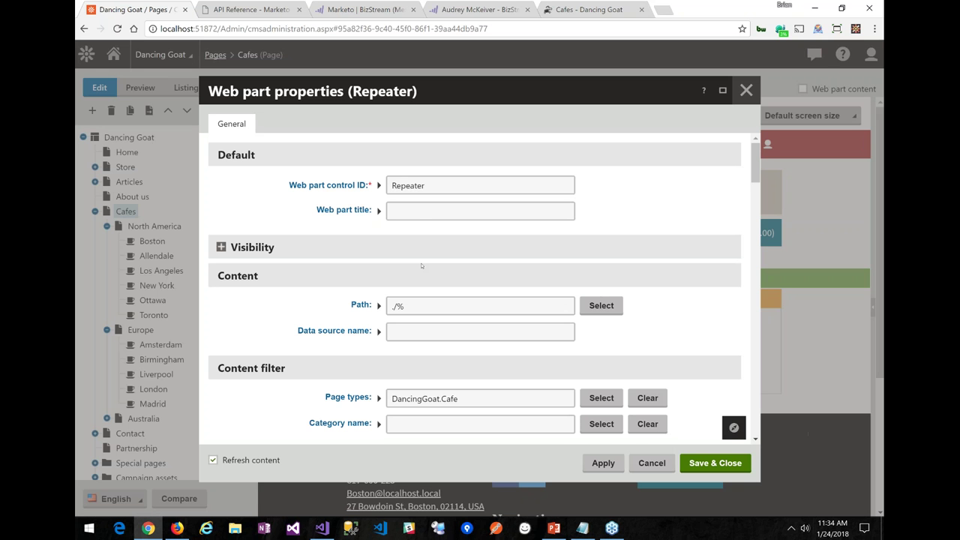
left_click(327, 192)
type("rpt")
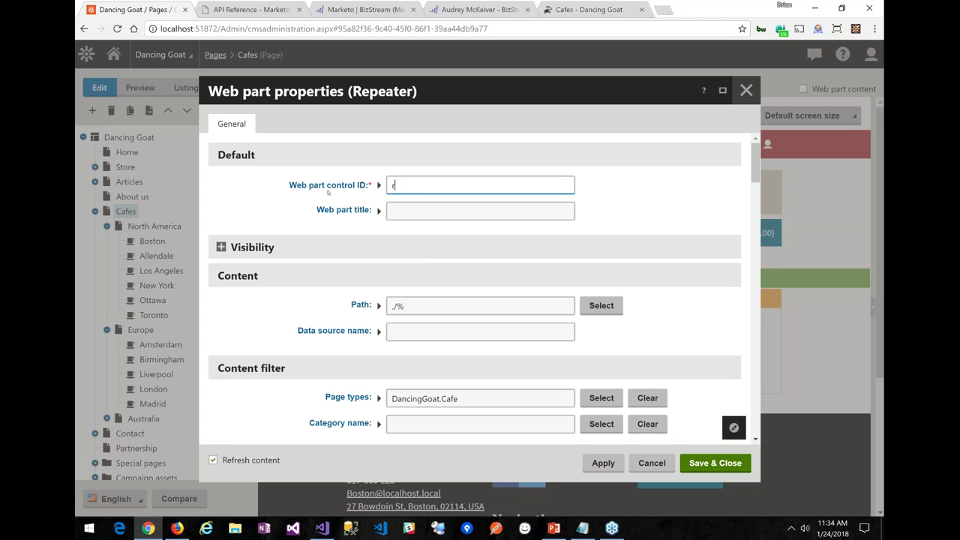
type("MCafes")
key("Tab")
type("Michigan Cafes Repeater")
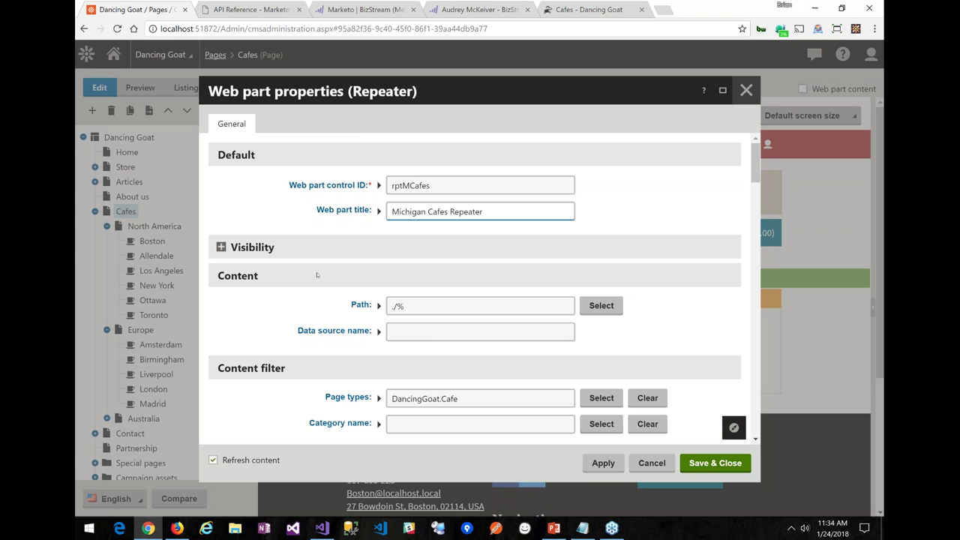
Set the repeater's WHERE condition to CafeCountry like '%Michigan%' and save its settings
scroll(316, 275, "down", 6)
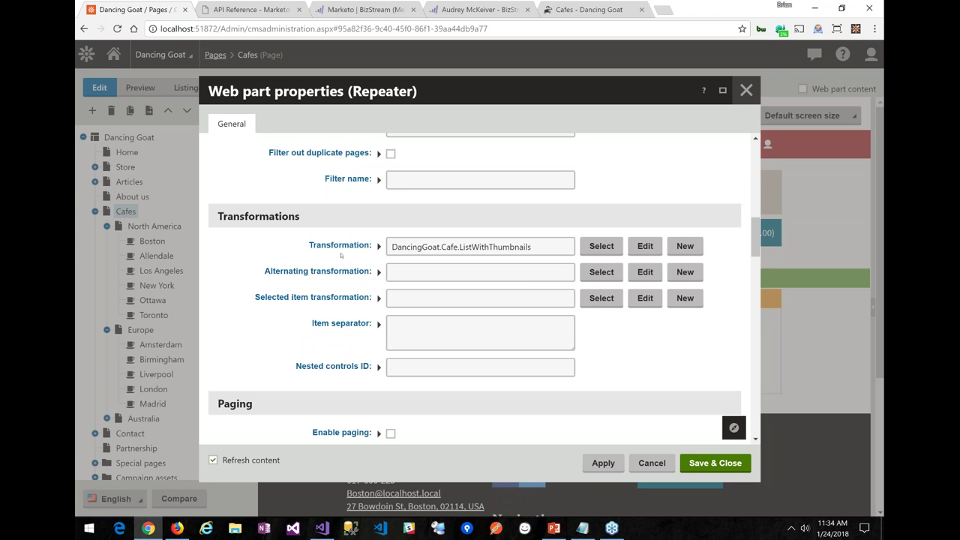
scroll(341, 255, "up", 3)
left_click(432, 299)
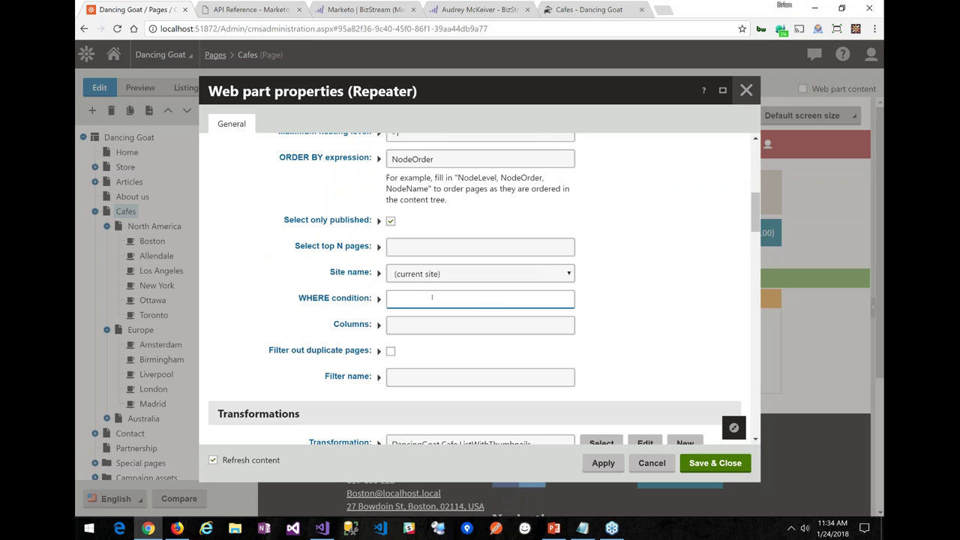
type("C")
key("Down")
key("Return")
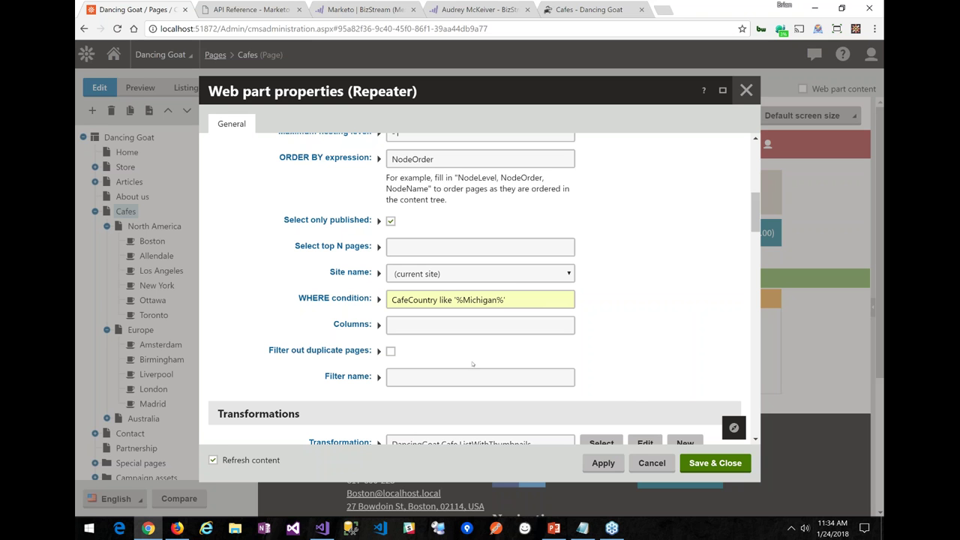
left_click(714, 467)
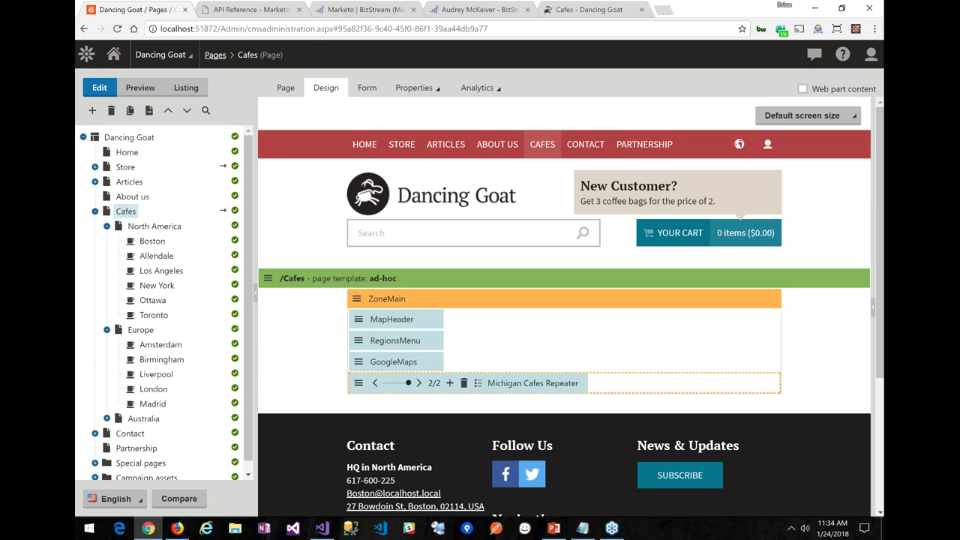
Toggle between the original Cafes and Michigan Cafes Repeater variants, then switch to Firefox
left_click(375, 382)
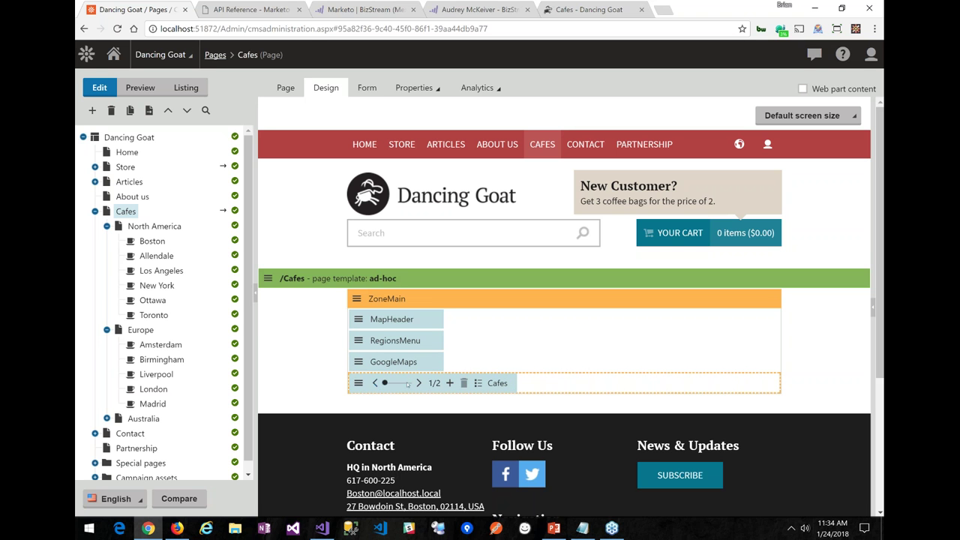
left_click(417, 383)
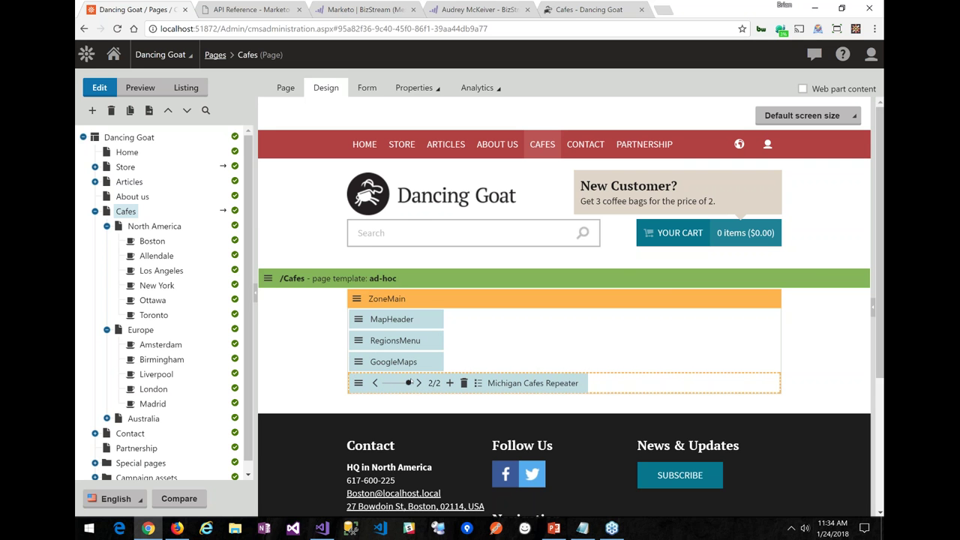
key("alt+Tab")
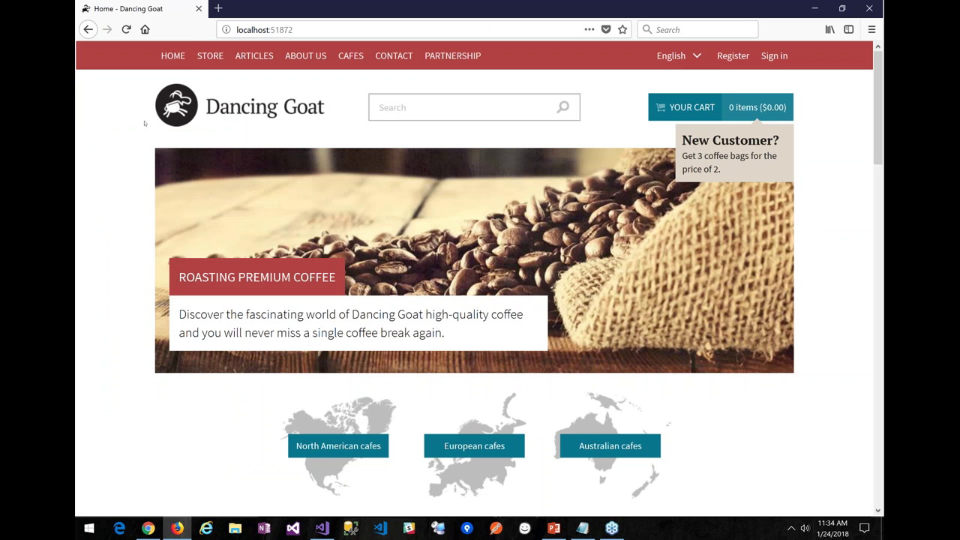
Reload the site in Firefox and confirm Cafes now lists only the Allendale, Michigan cafe
left_click(171, 61)
left_click(349, 57)
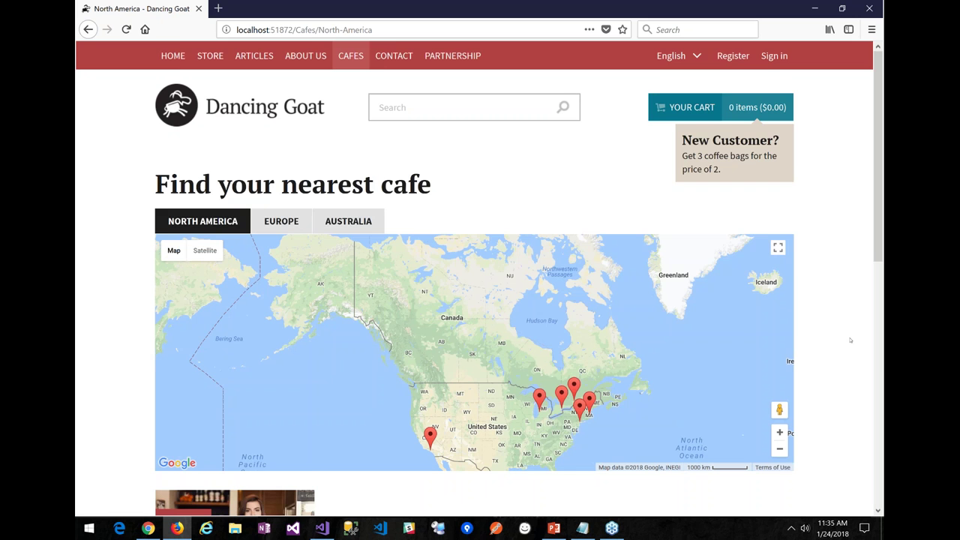
scroll(850, 341, "down", 5)
scroll(841, 249, "down", 1)
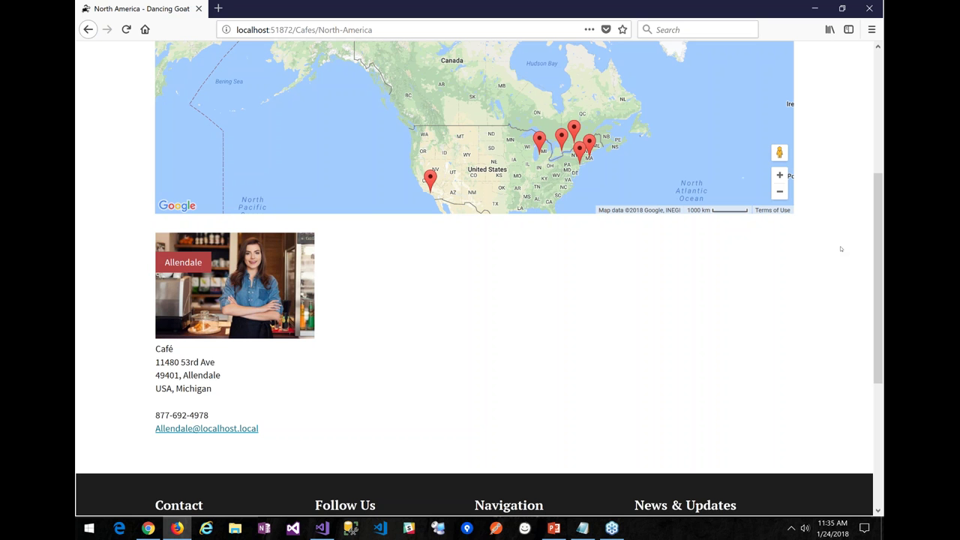
key("alt+Tab")
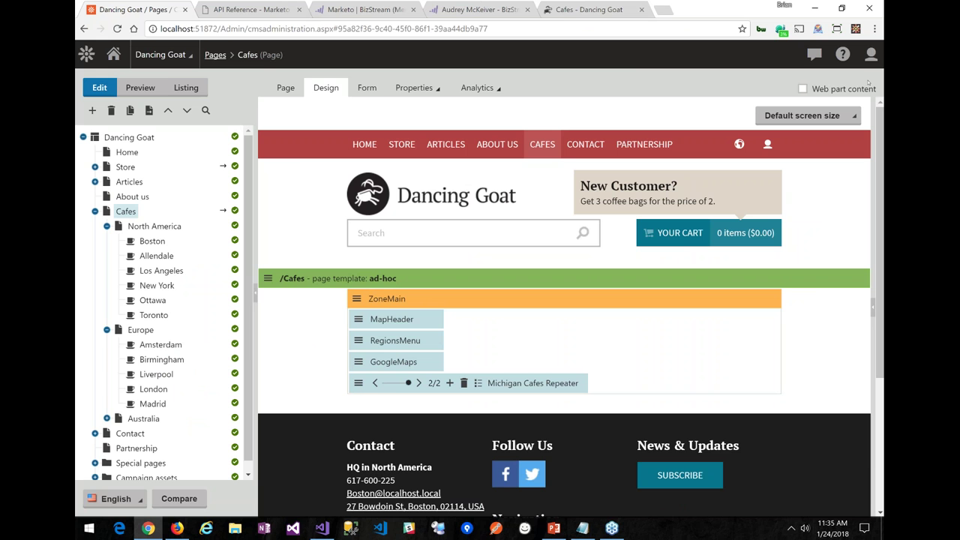
Load the live North-America?viewmode=0 page and scroll to its six cafes, Boston through Toronto
left_click(562, 12)
left_click(234, 48)
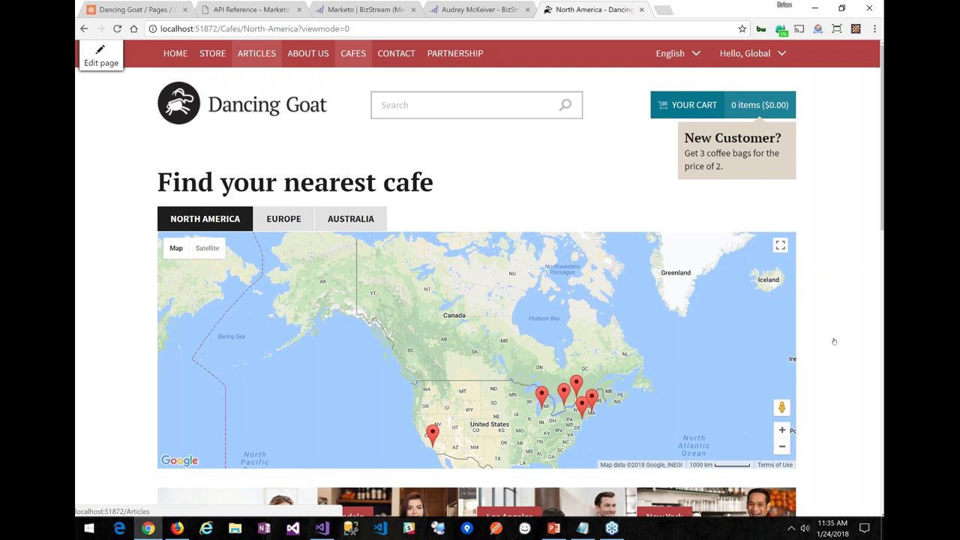
scroll(833, 341, "down", 3)
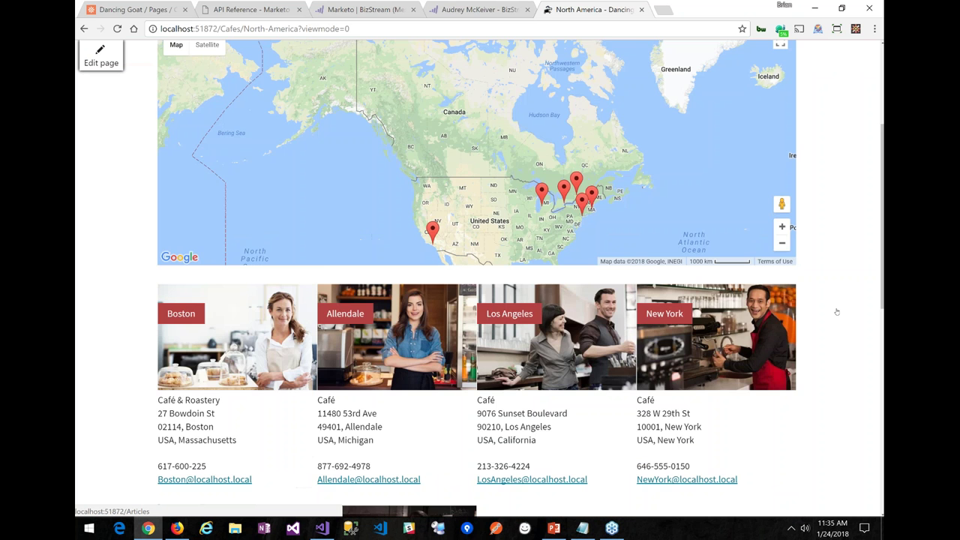
scroll(836, 311, "down", 3)
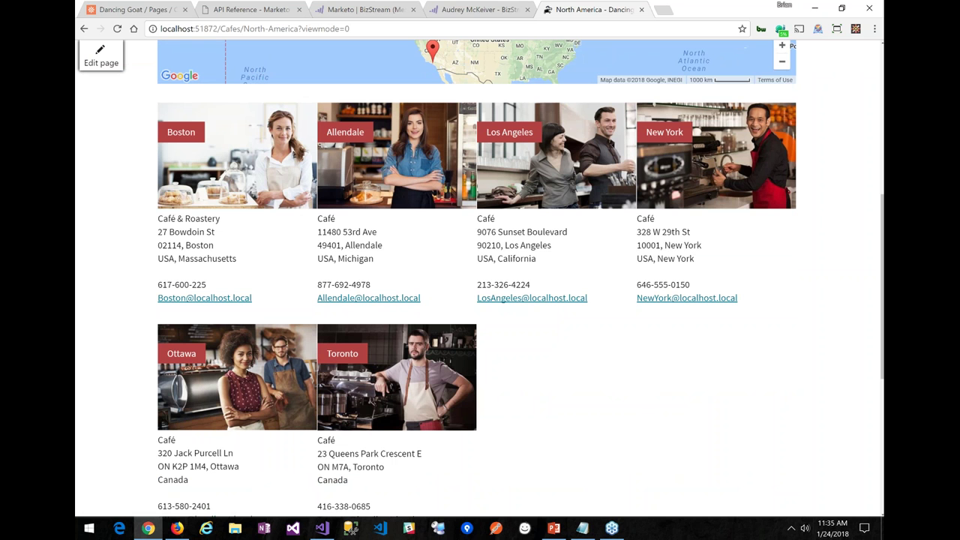